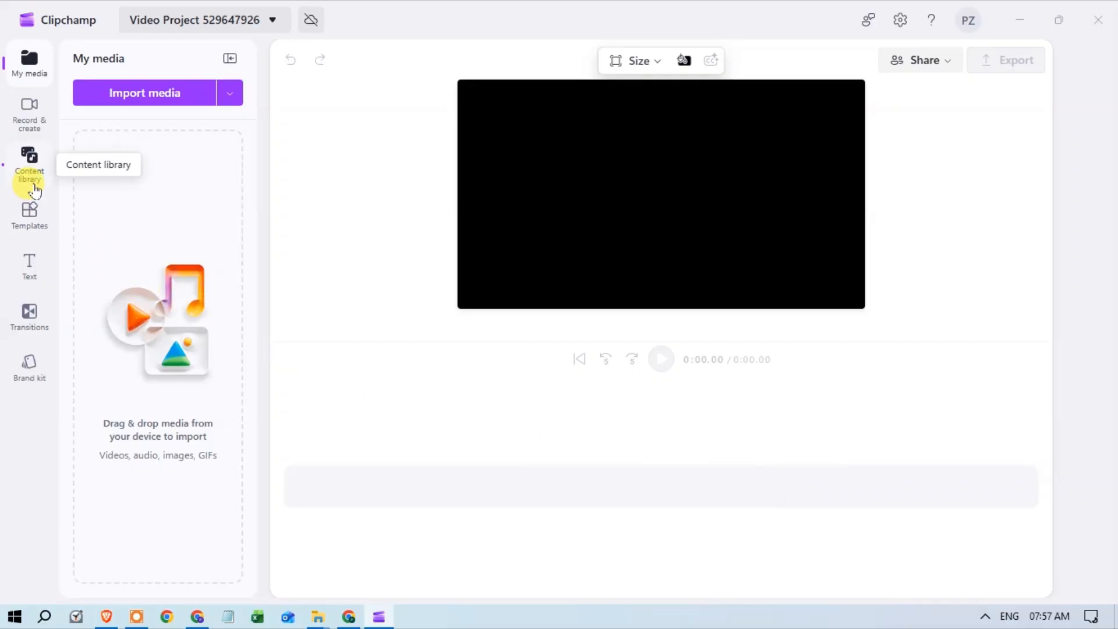
Add the Gradient background from the content library's Backgrounds category to the empty timeline
click(34, 186)
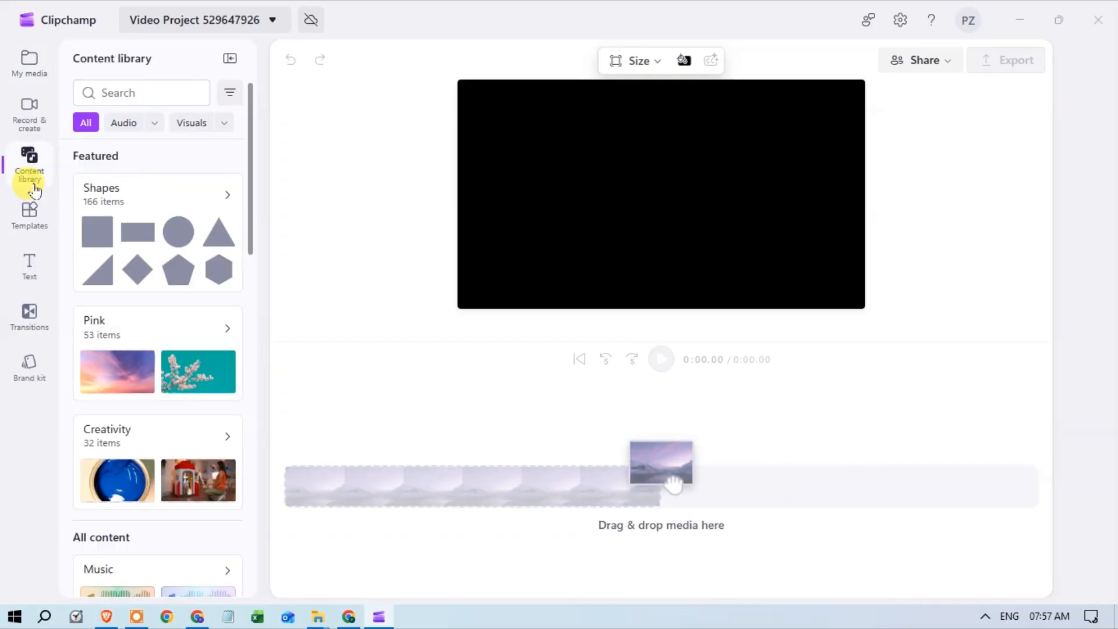
click(224, 126)
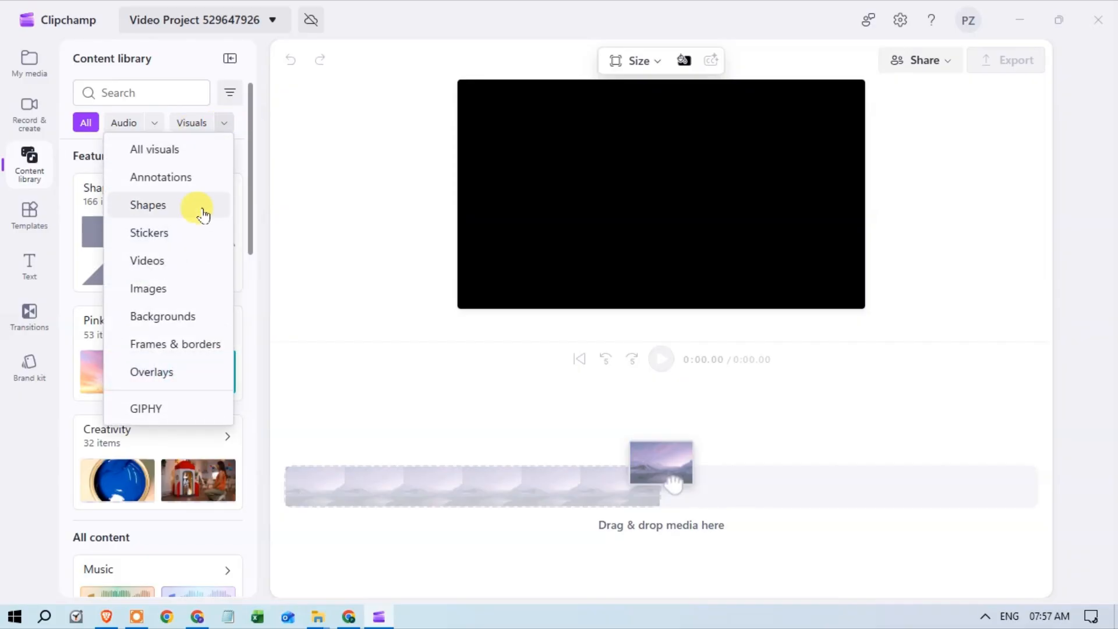
click(189, 319)
mouse_move(97, 172)
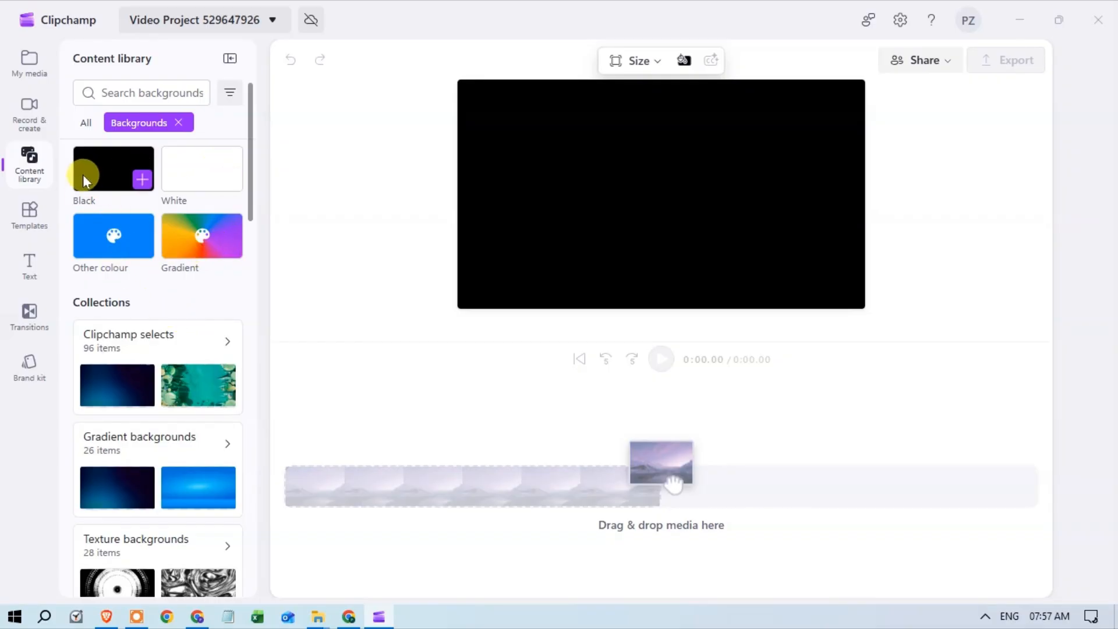
mouse_move(100, 257)
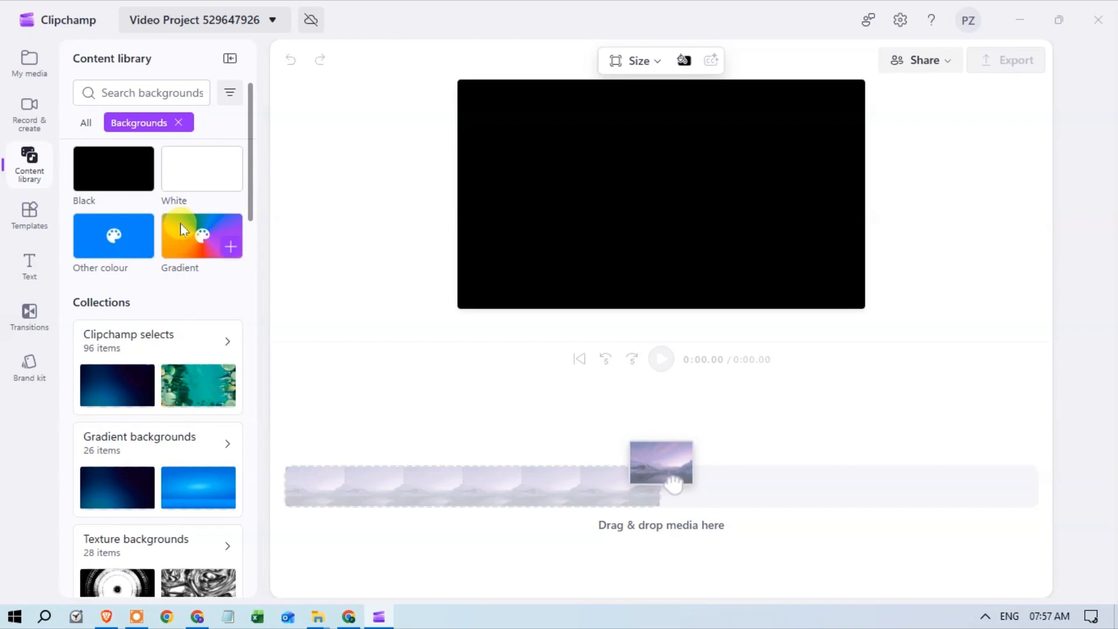
drag(182, 228, 615, 490)
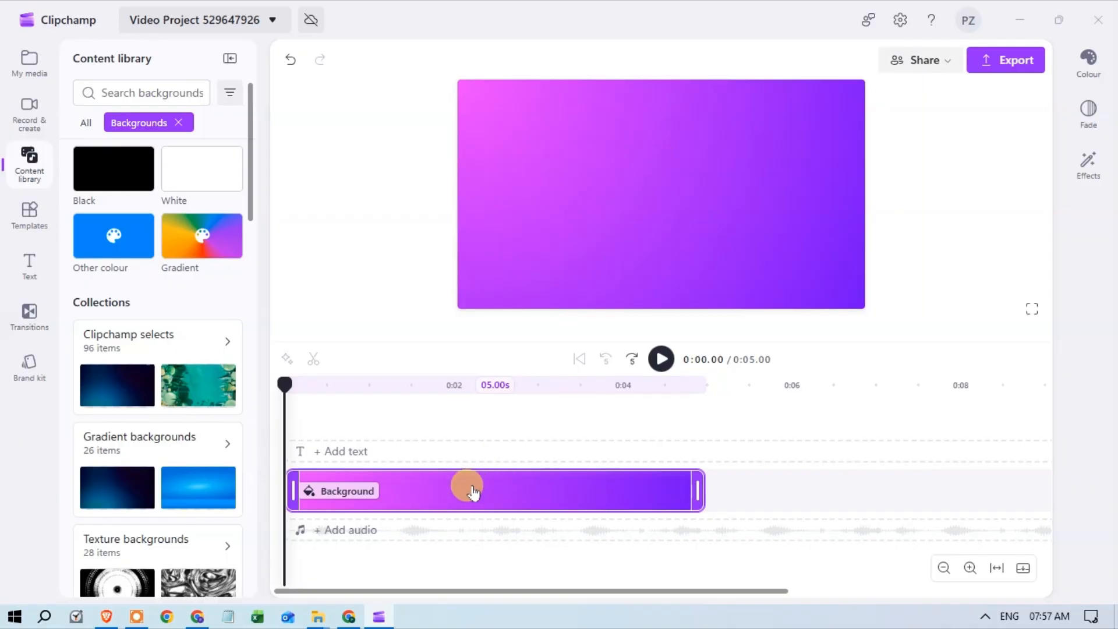
Open the background's colour settings and try several preset gradients, ending with the cyan, blue and purple one
click(1088, 58)
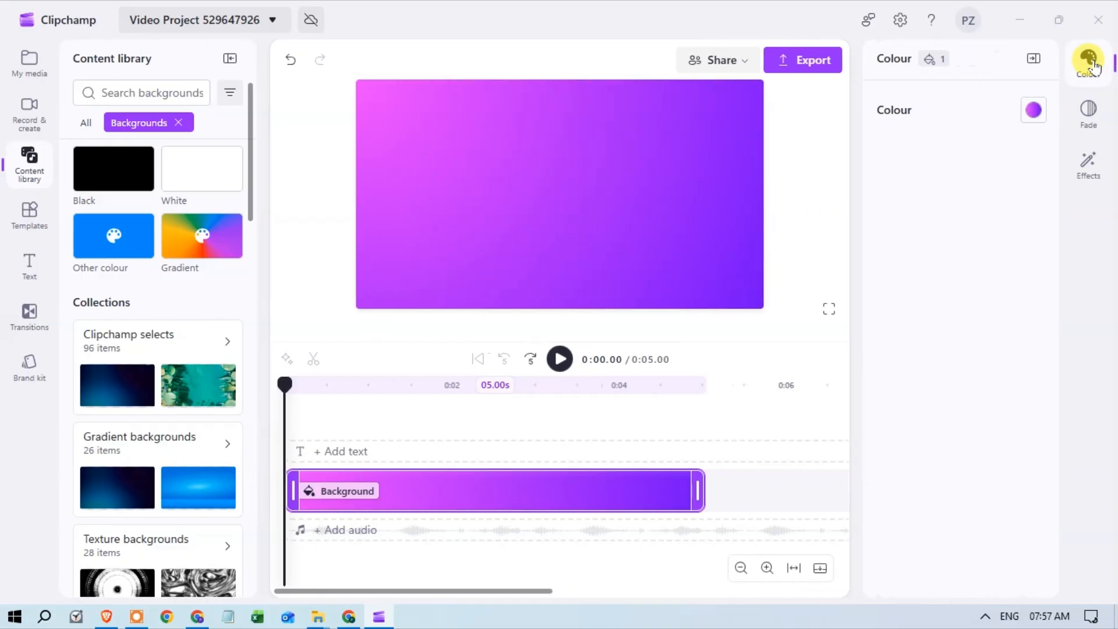
click(1032, 111)
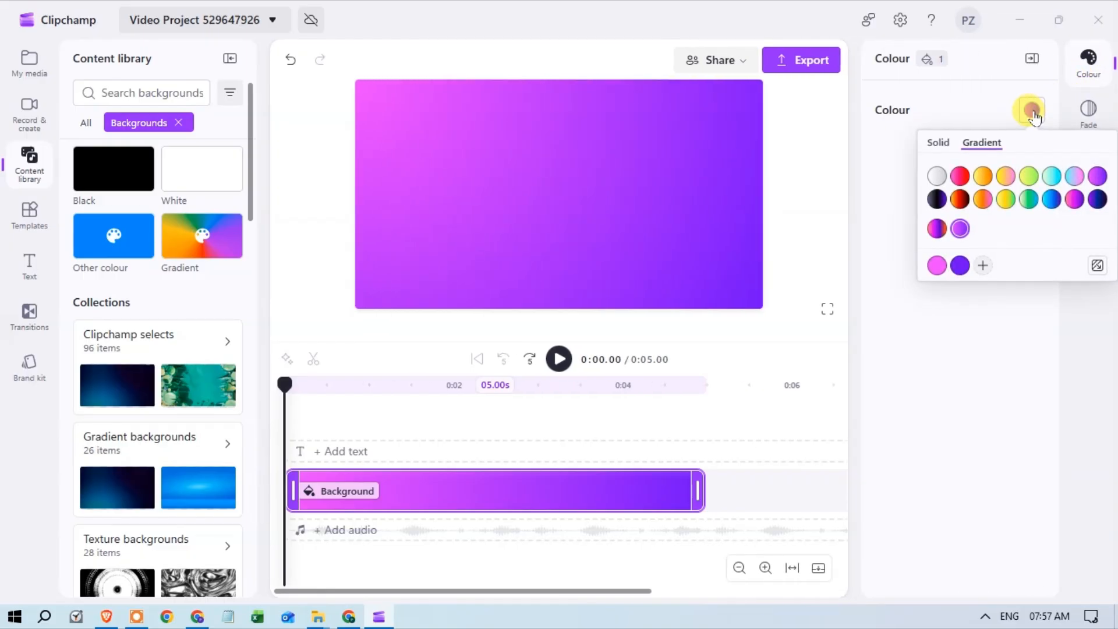
click(983, 200)
click(1007, 201)
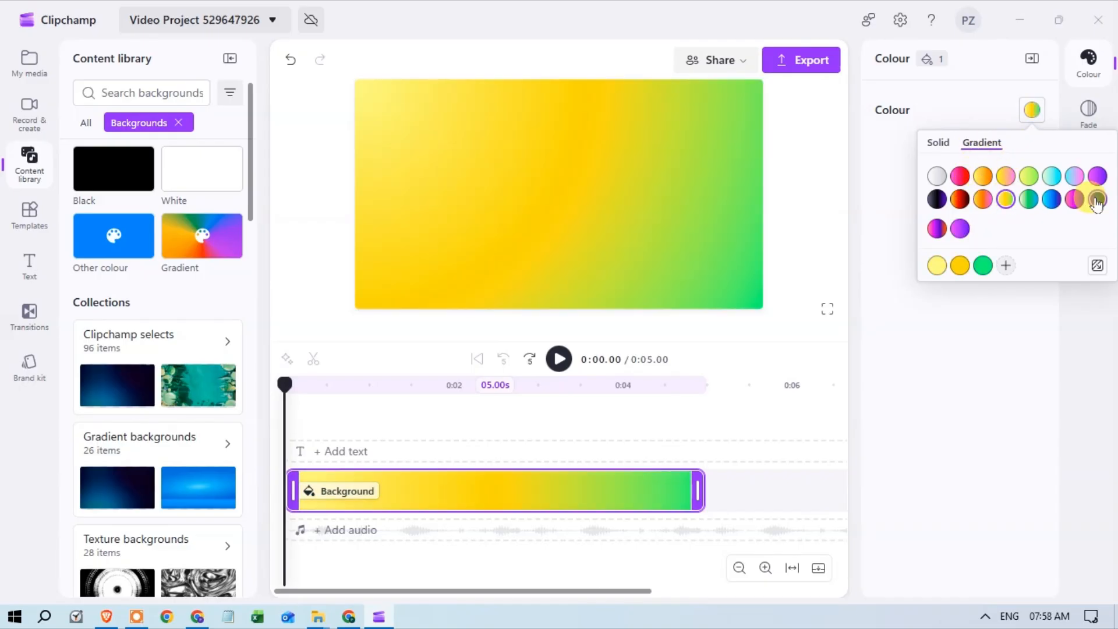
click(1095, 201)
click(1052, 200)
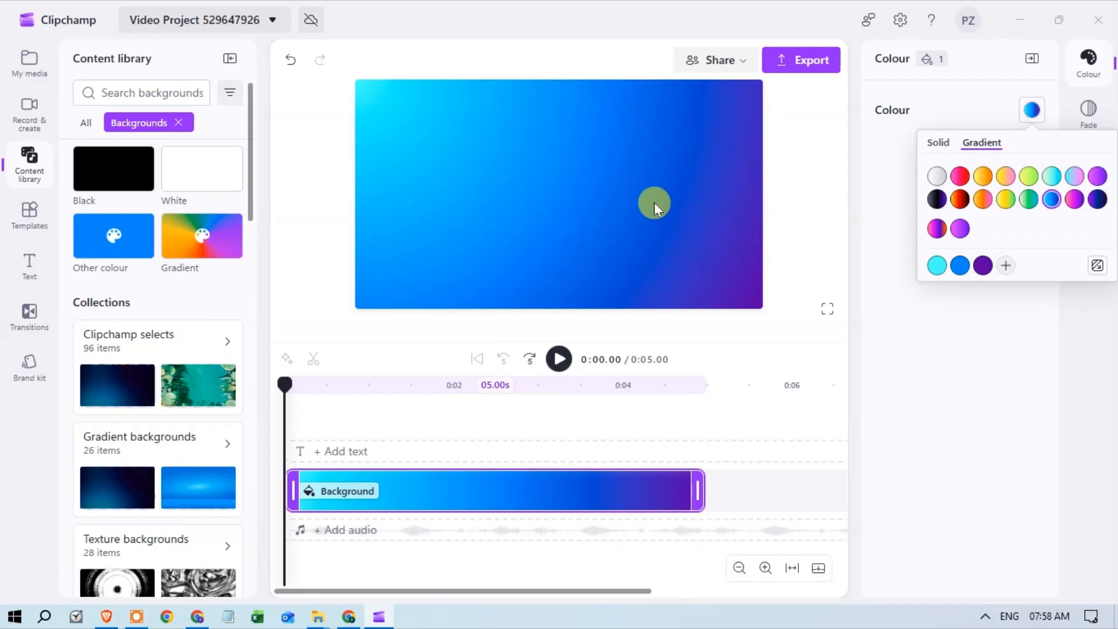
Add a fourth colour to the background gradient, trying orange #F76000 and then red #BE0000
click(1008, 264)
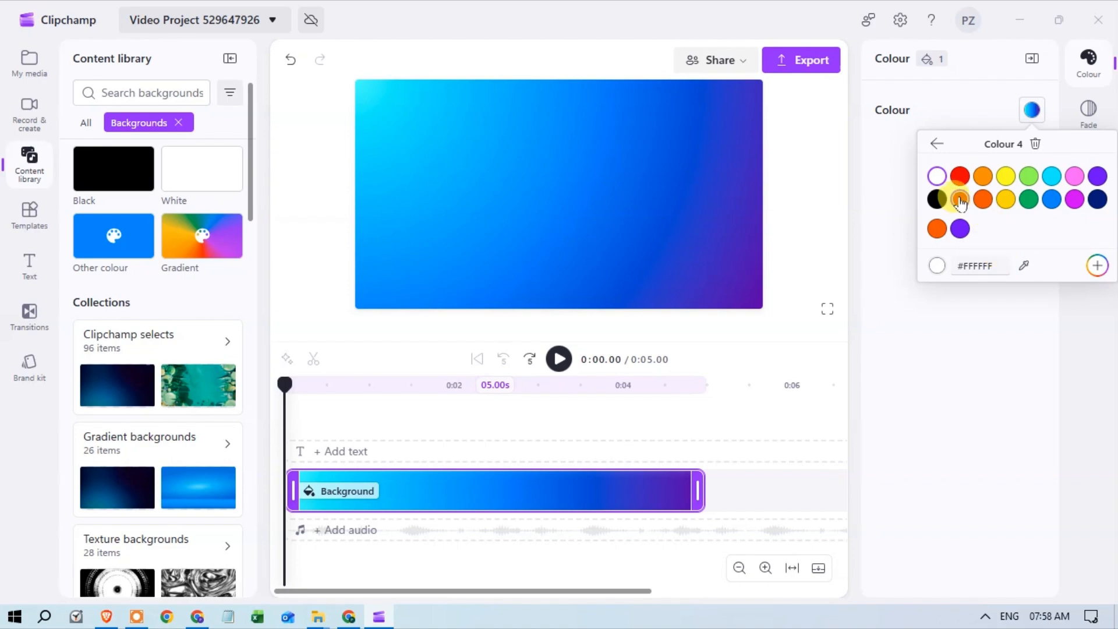
click(982, 202)
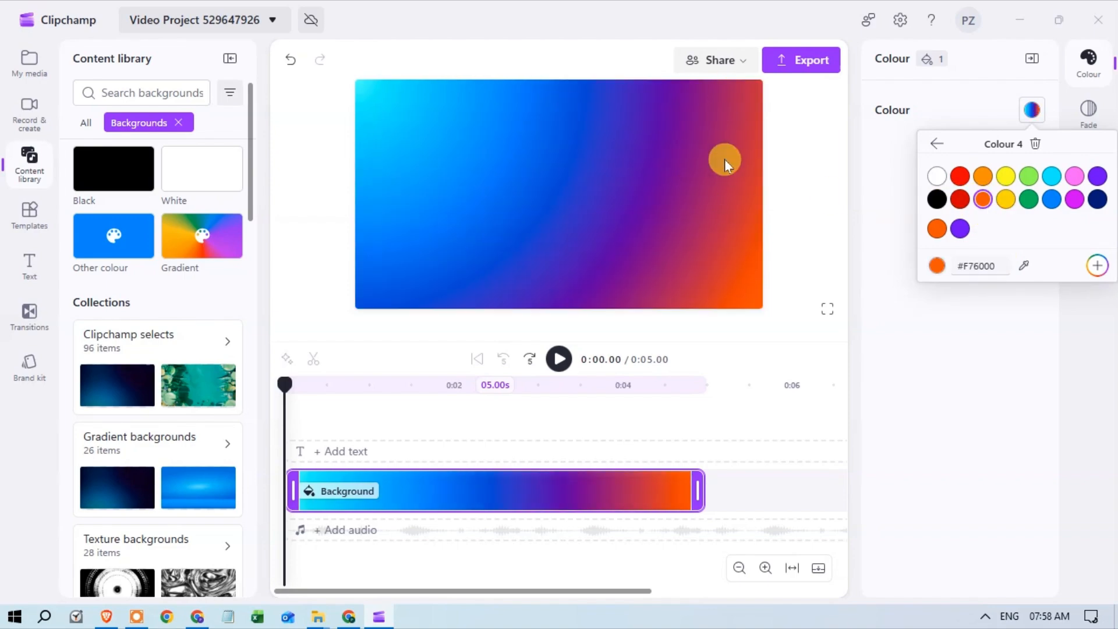
click(958, 201)
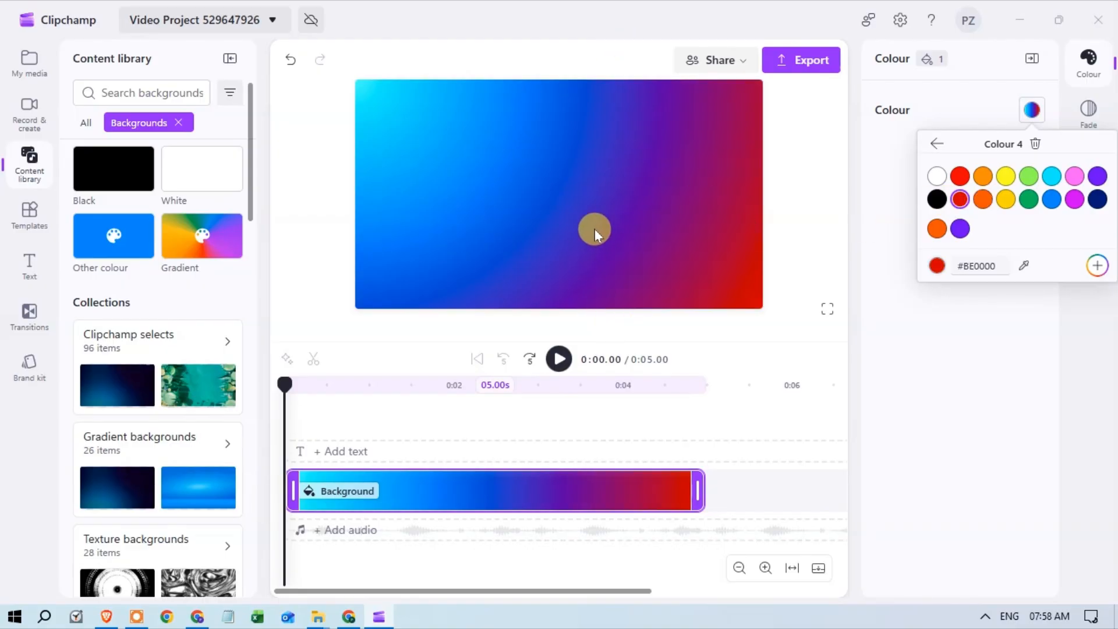
Mix a custom fourth gradient colour, trying olive and teal hues before settling on pinkish red #DB336A
click(1097, 268)
click(1052, 194)
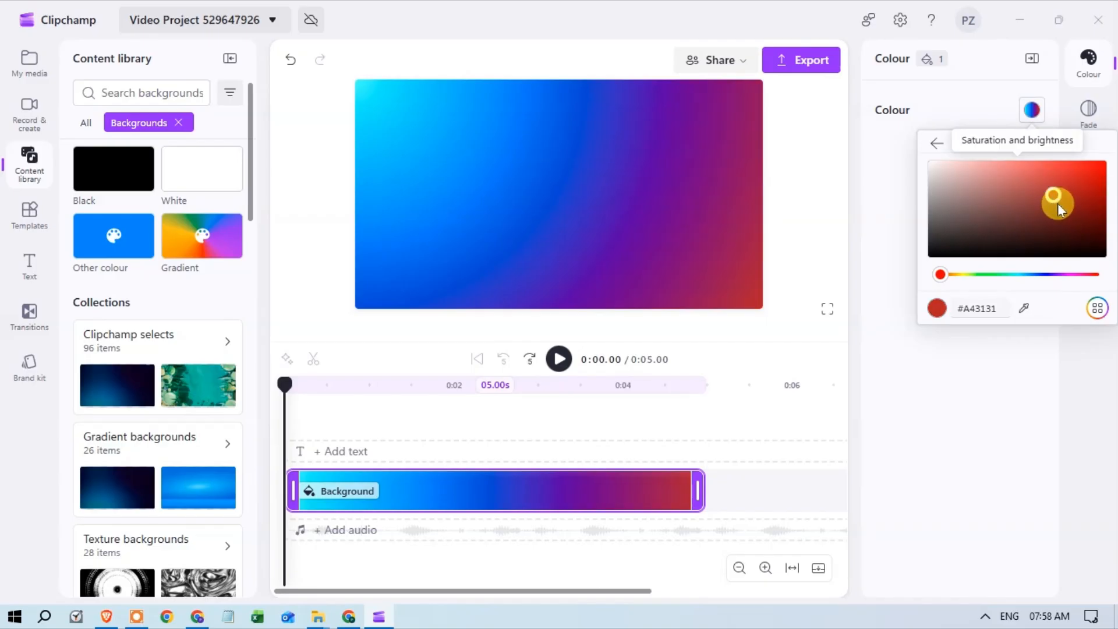
click(968, 274)
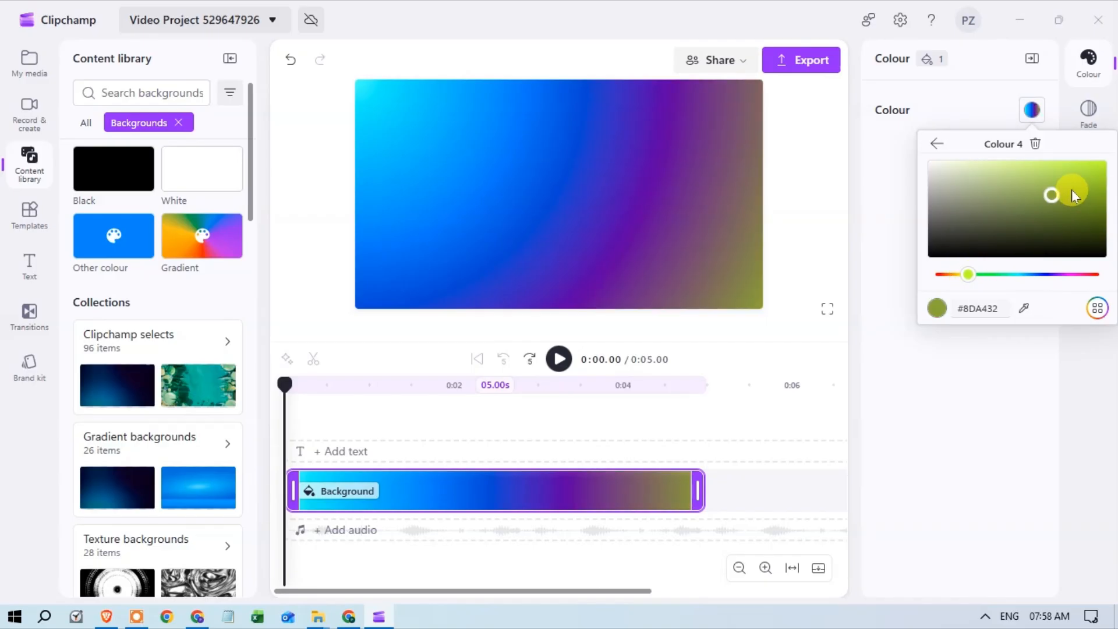
click(1013, 275)
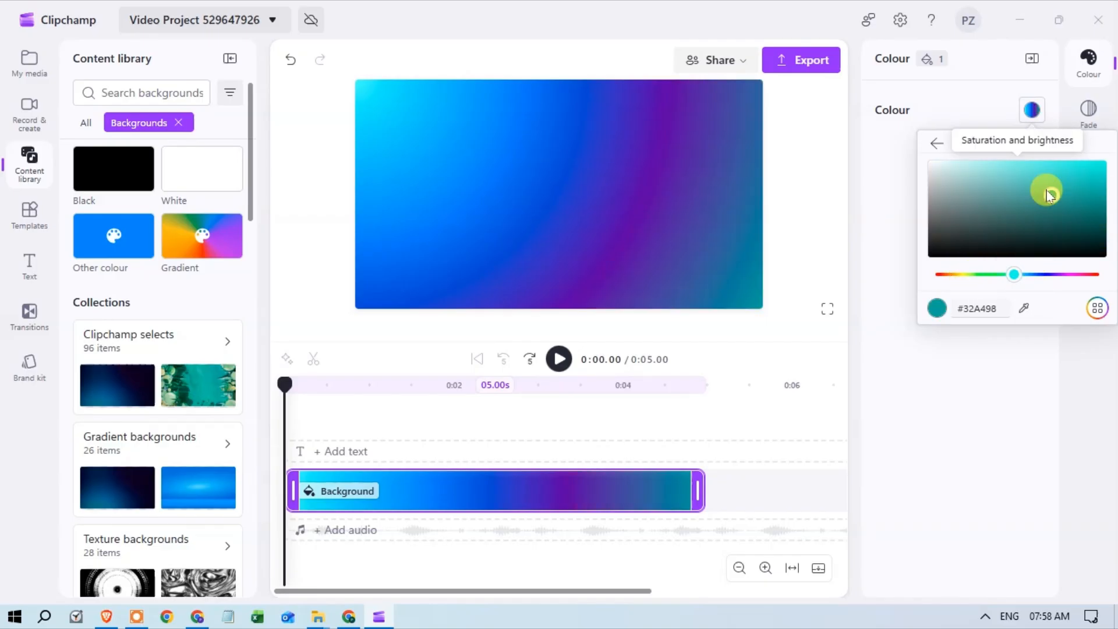
click(1064, 175)
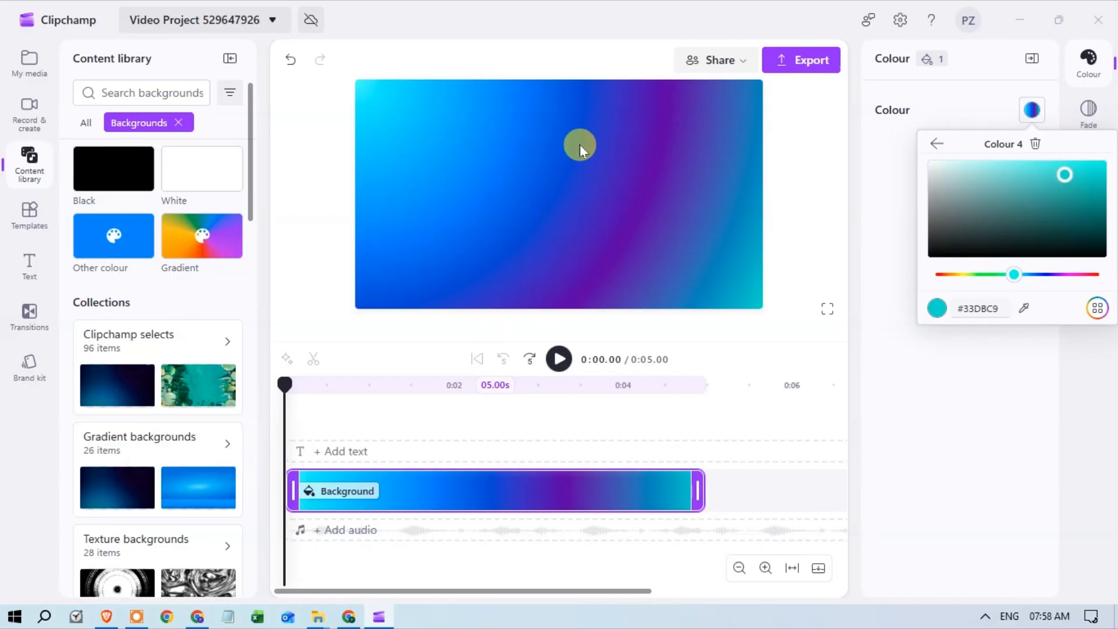
click(1089, 274)
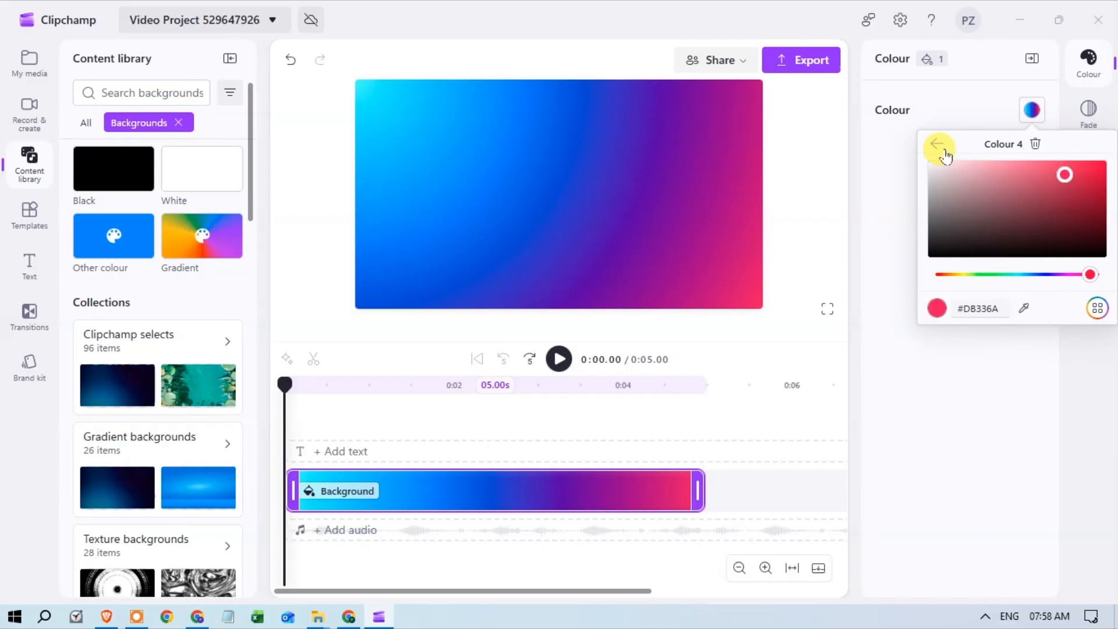
click(928, 144)
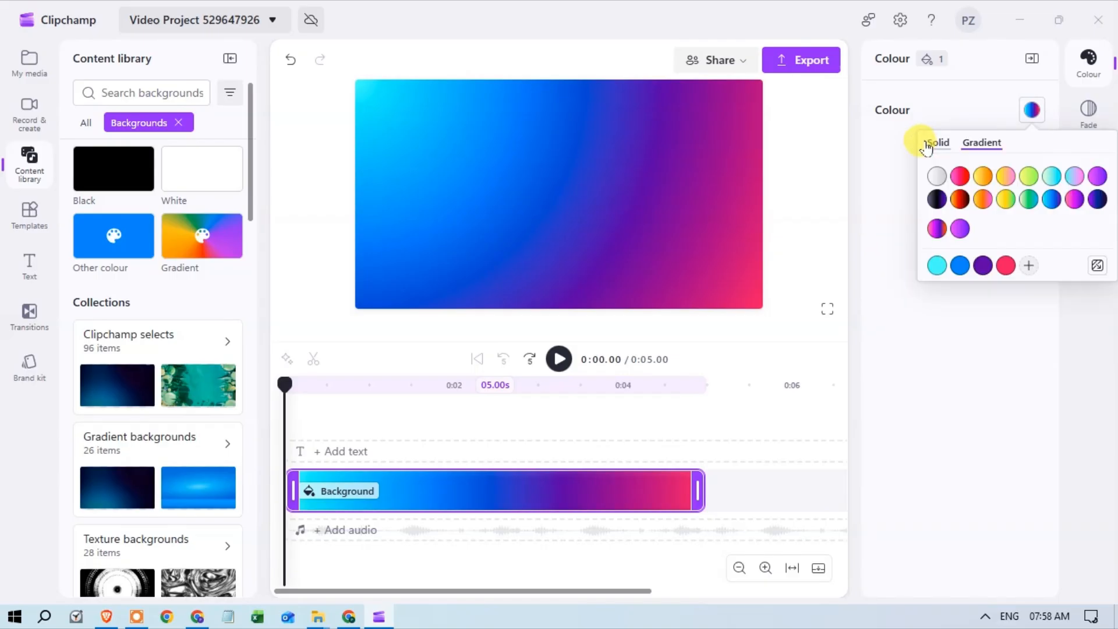
Try the orange, yellow-green and blue gradient presets, then apply the pink, magenta and indigo preset to the background
click(981, 199)
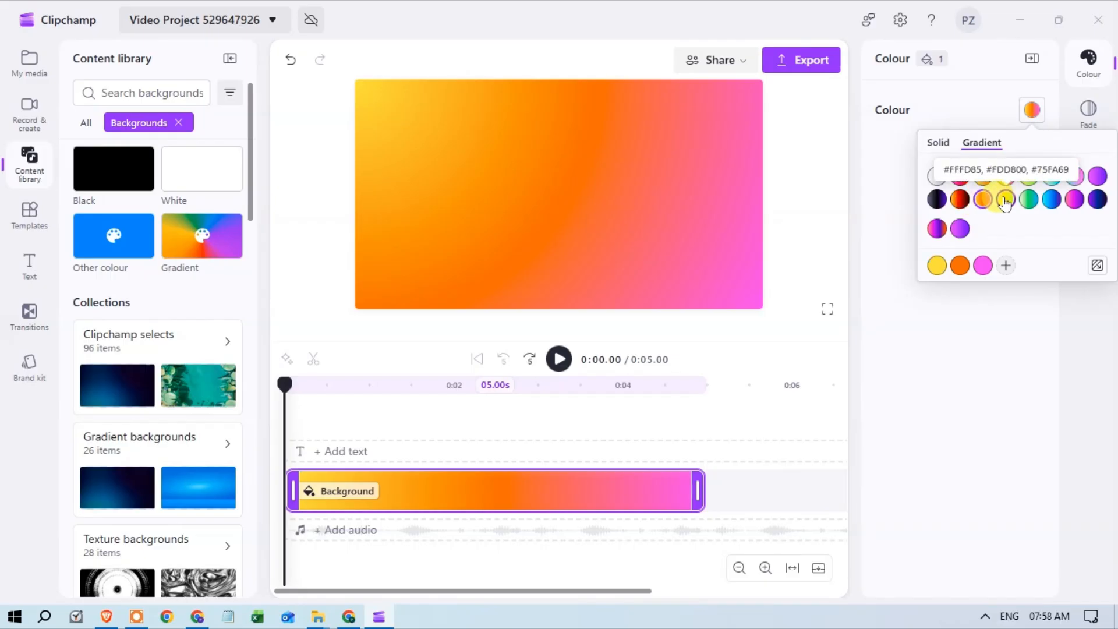
click(1005, 199)
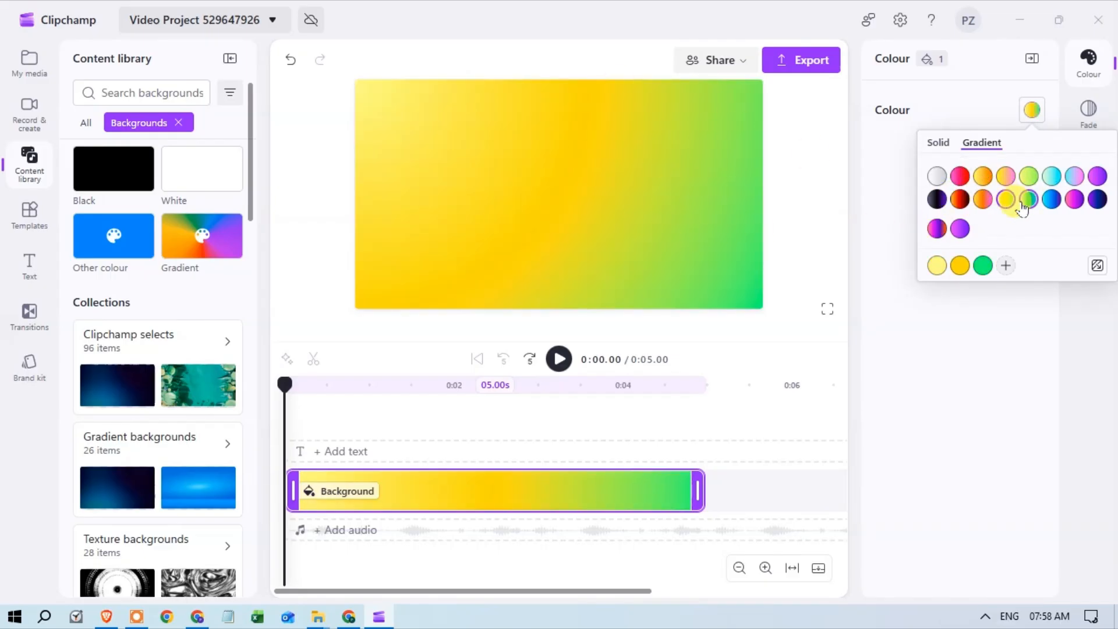
click(1051, 199)
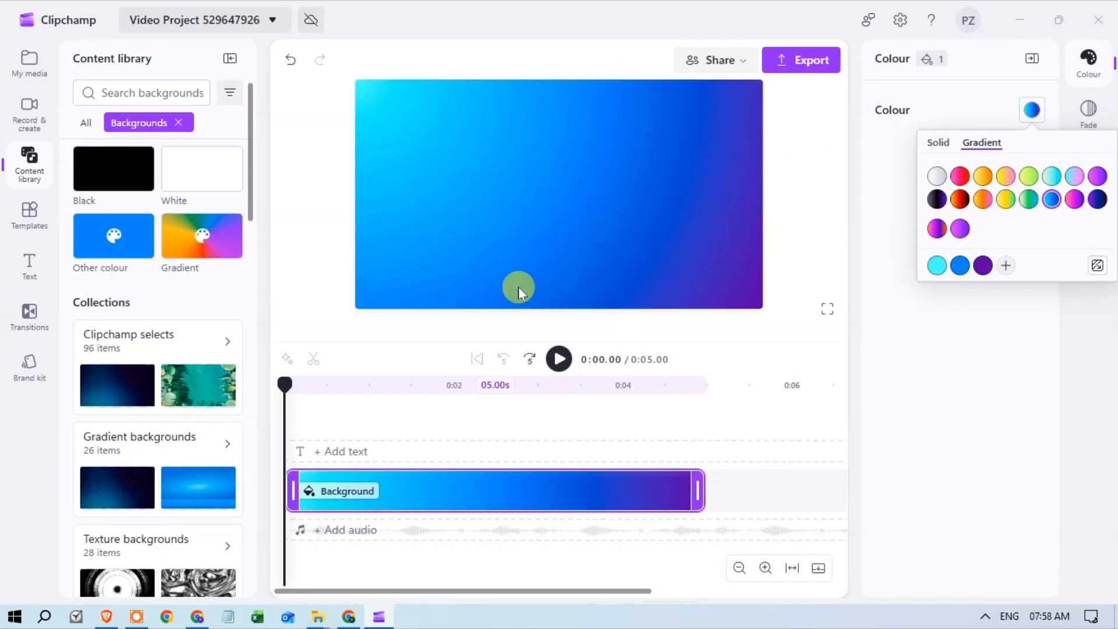
click(1077, 200)
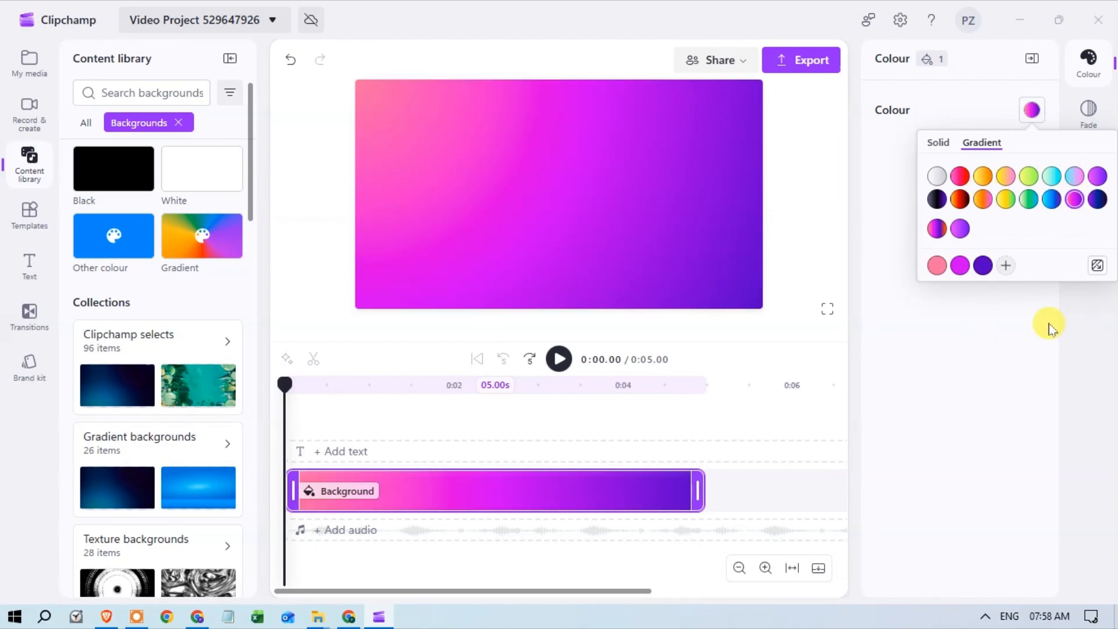
click(993, 323)
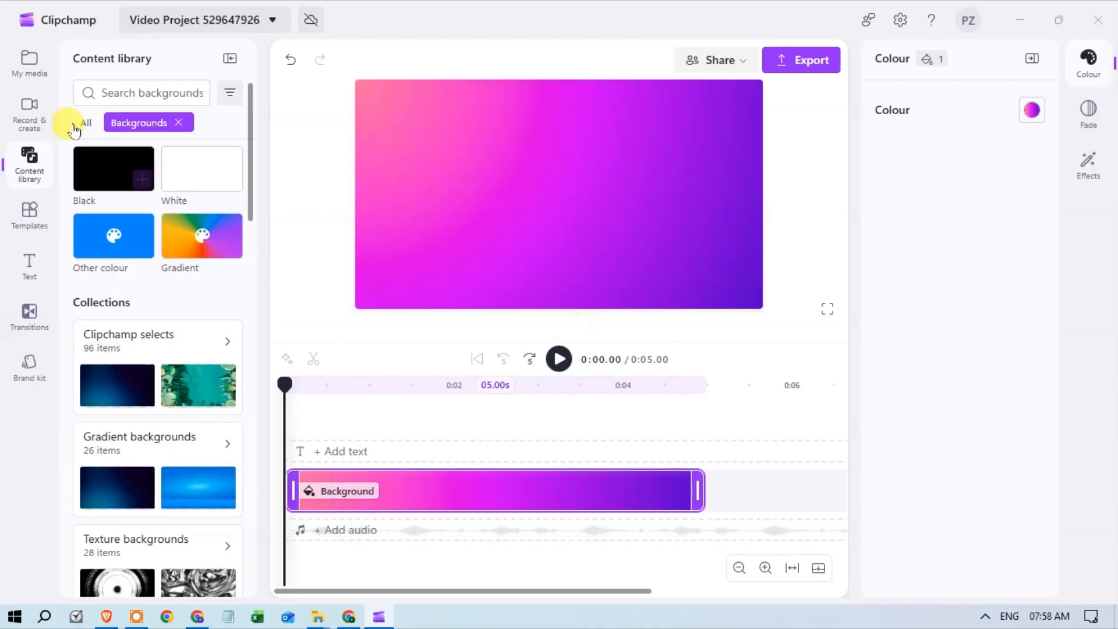
Import Dog Video.mp4 from the Downloads folder into the project's media
click(22, 77)
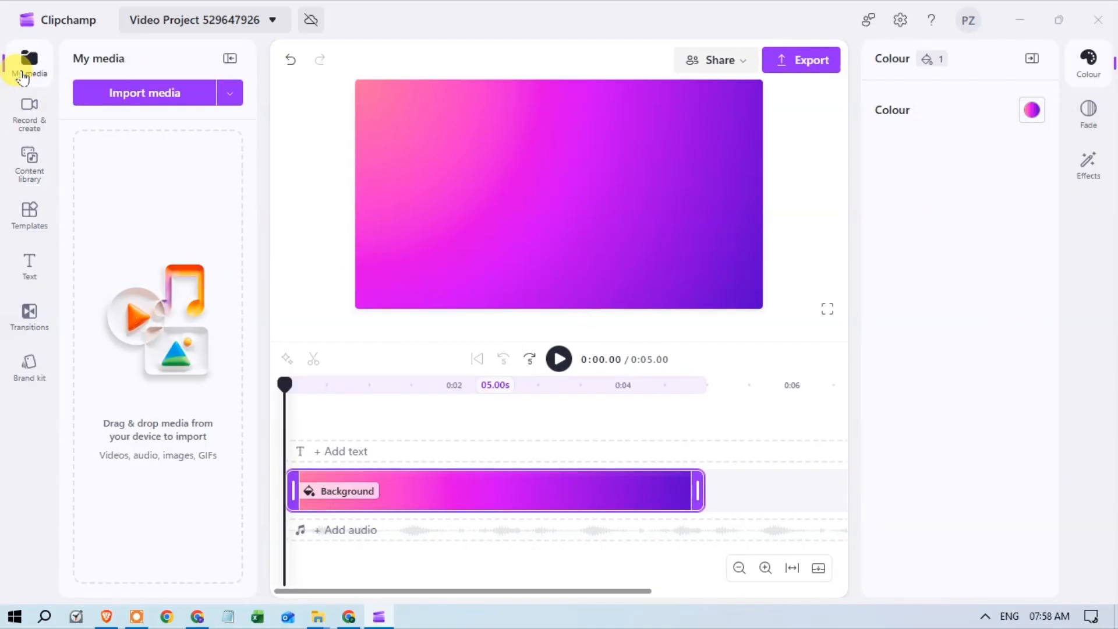
click(150, 95)
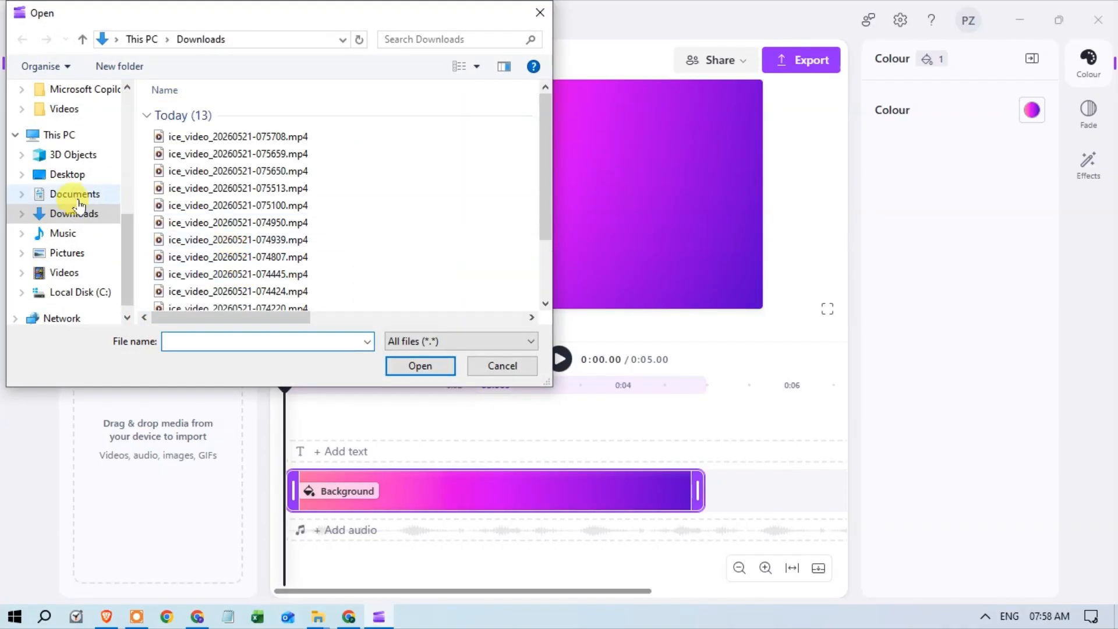
scroll(282, 208, down, 2)
click(214, 299)
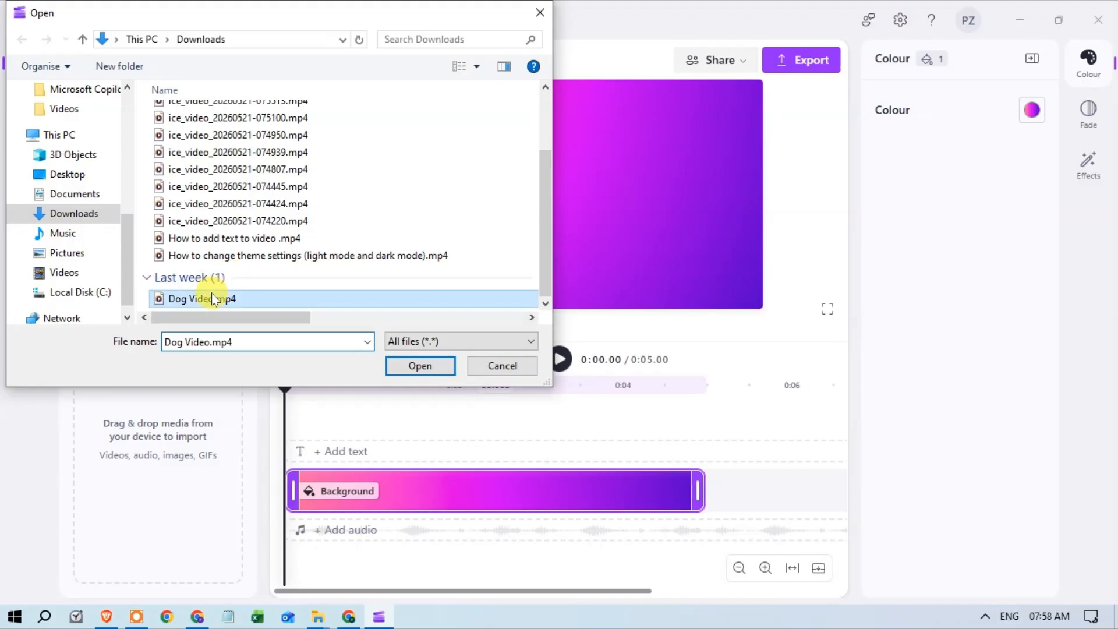
click(429, 373)
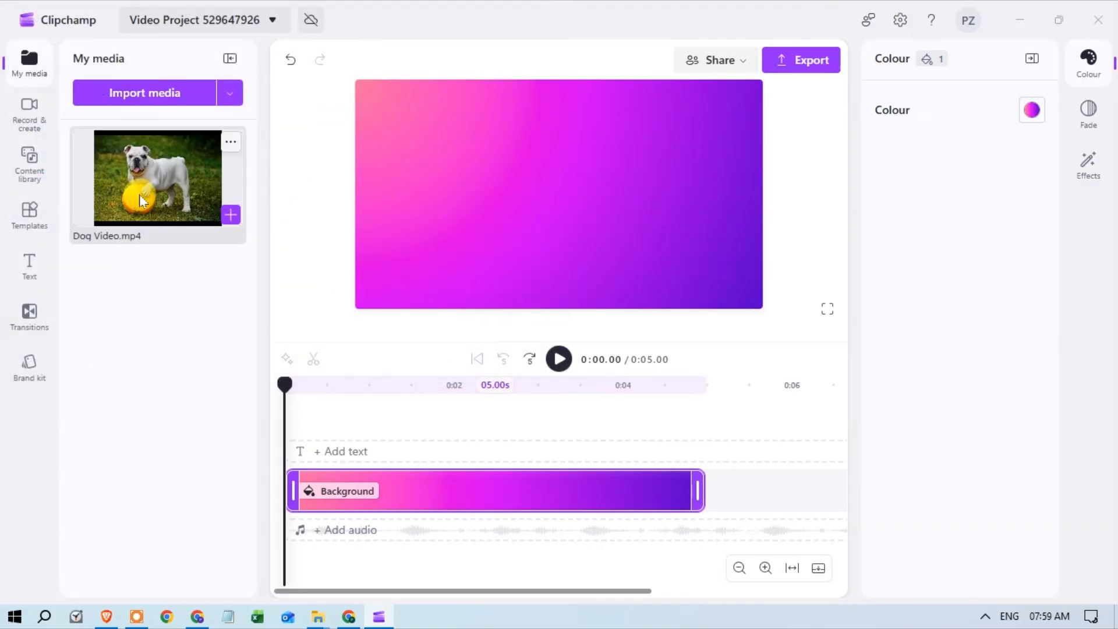
Place the dog video on a track above the background and extend the background clip to the video's end
drag(178, 214, 350, 446)
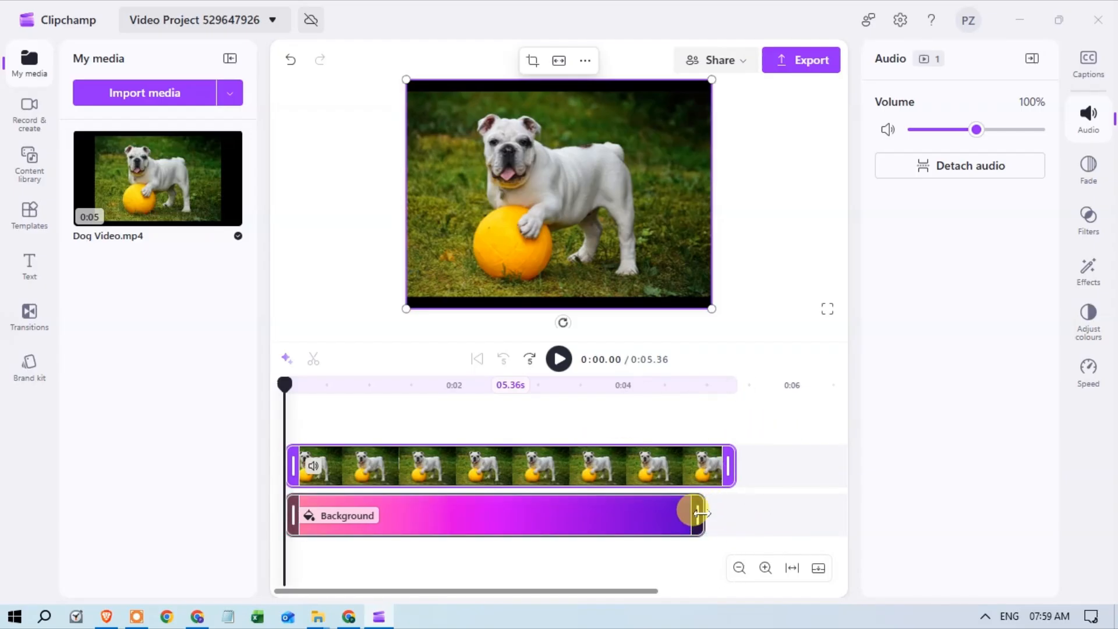
drag(699, 512, 728, 512)
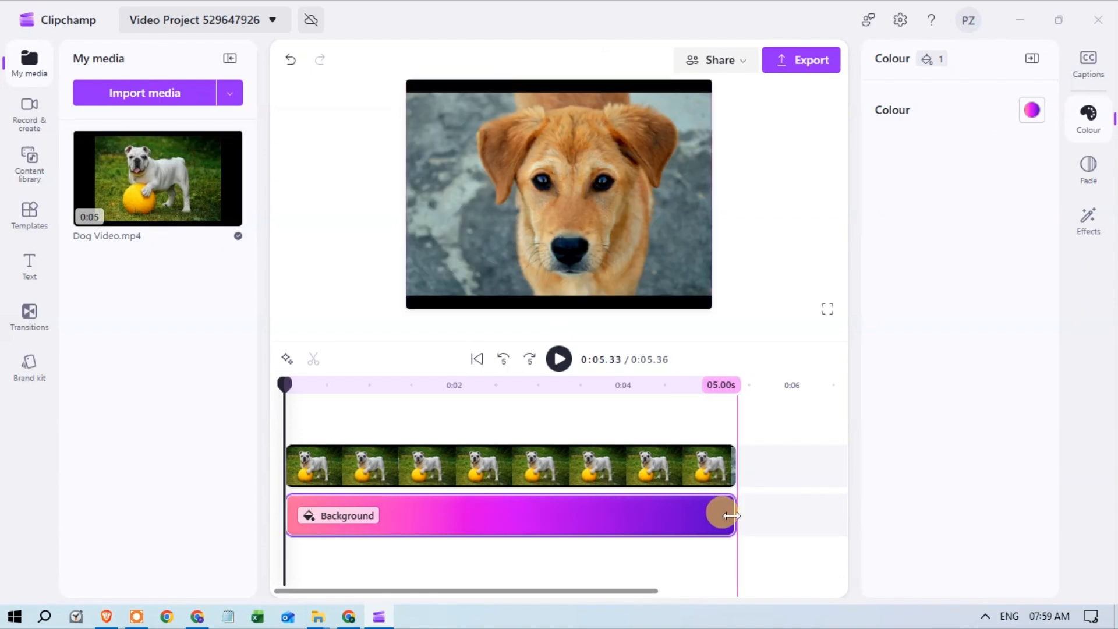
Shrink the dog video in the preview and centre it so the gradient background frames all its sides
click(463, 469)
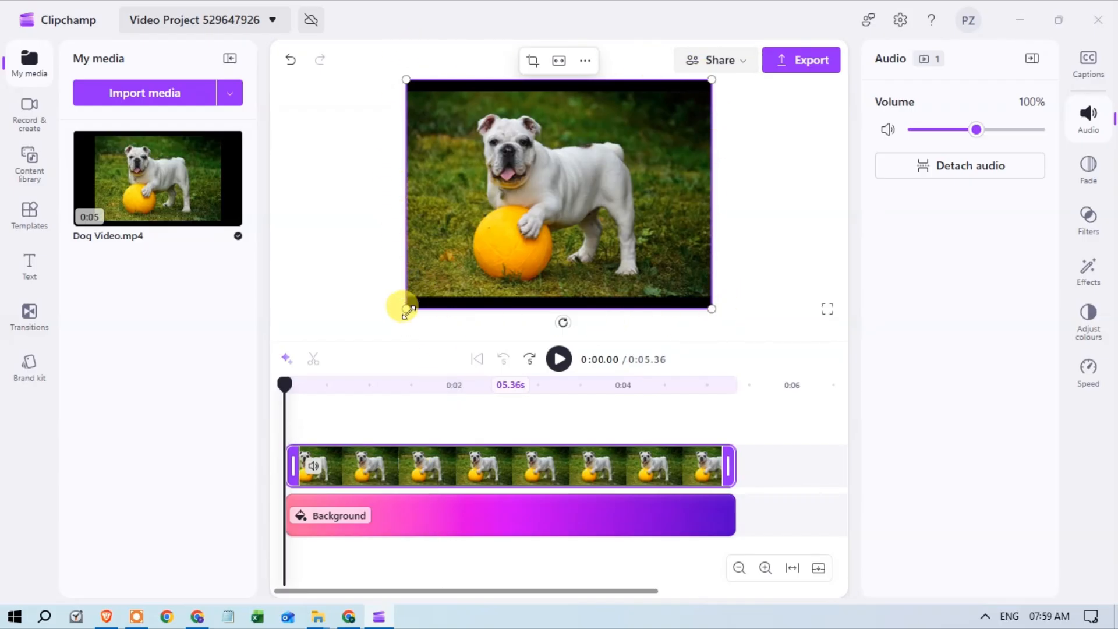
drag(407, 311, 456, 270)
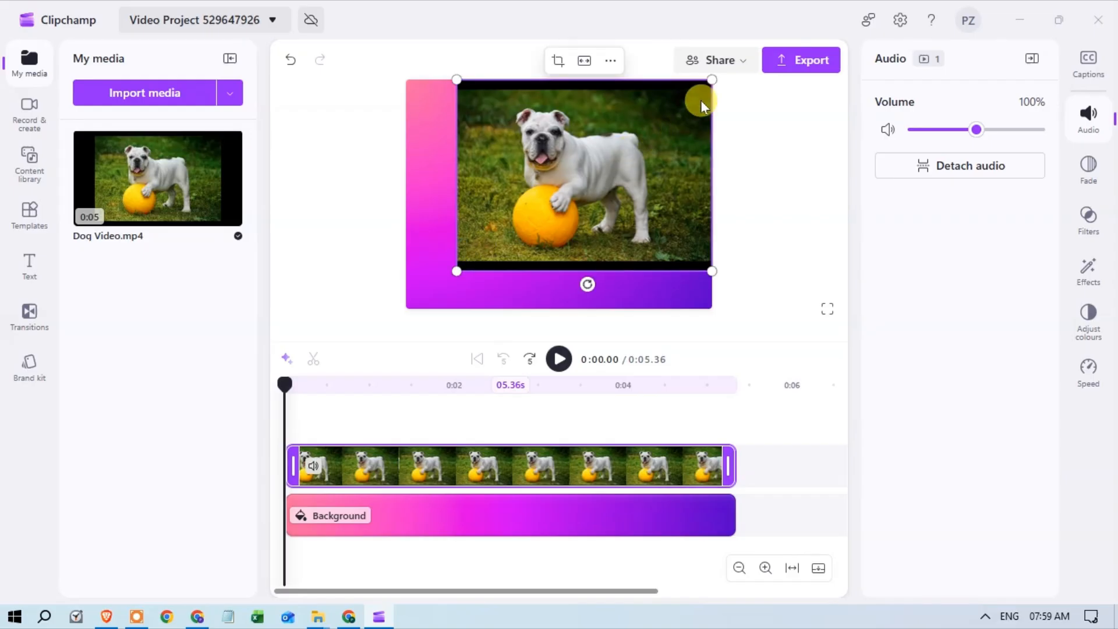
drag(711, 80, 685, 99)
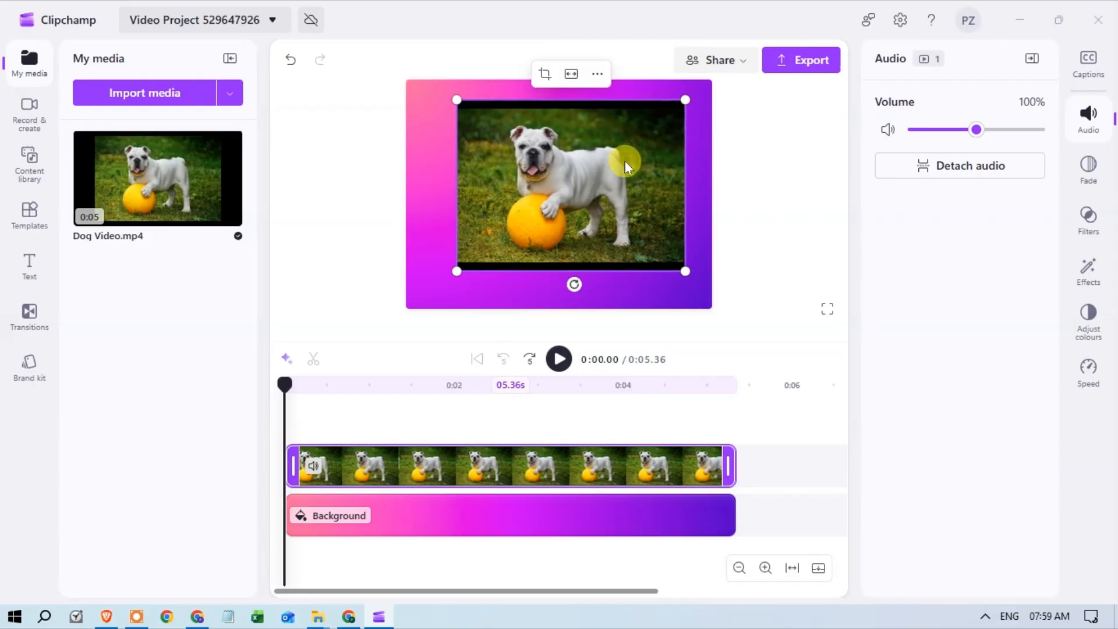
drag(619, 171, 608, 174)
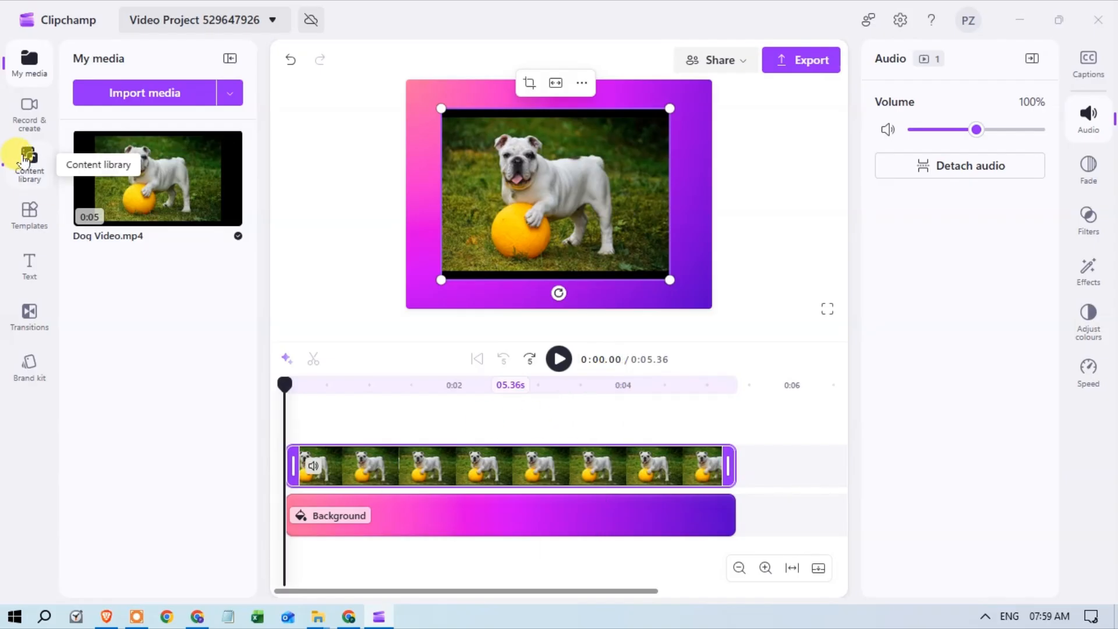
Remove the Backgrounds filter from the content library and search all content for "frame"
click(26, 161)
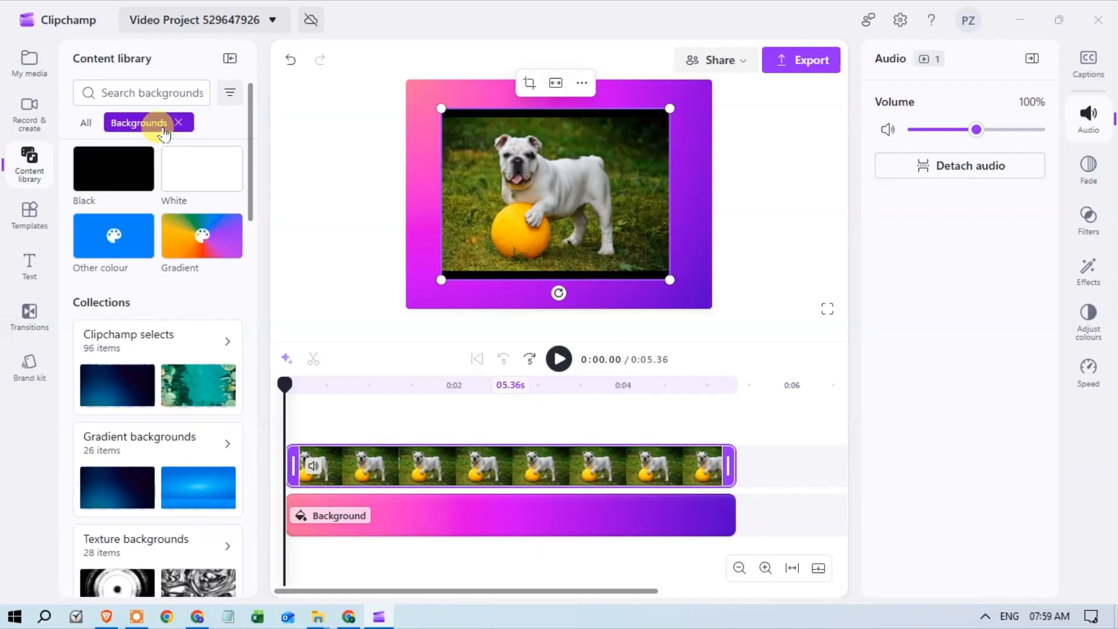
click(179, 122)
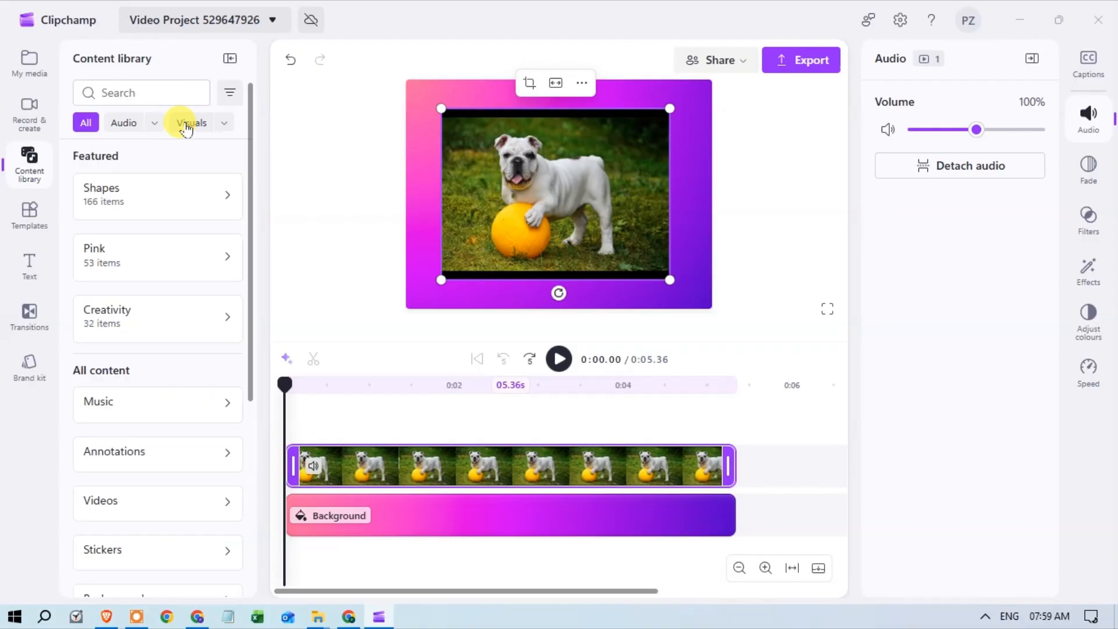
scroll(116, 151, down, 3)
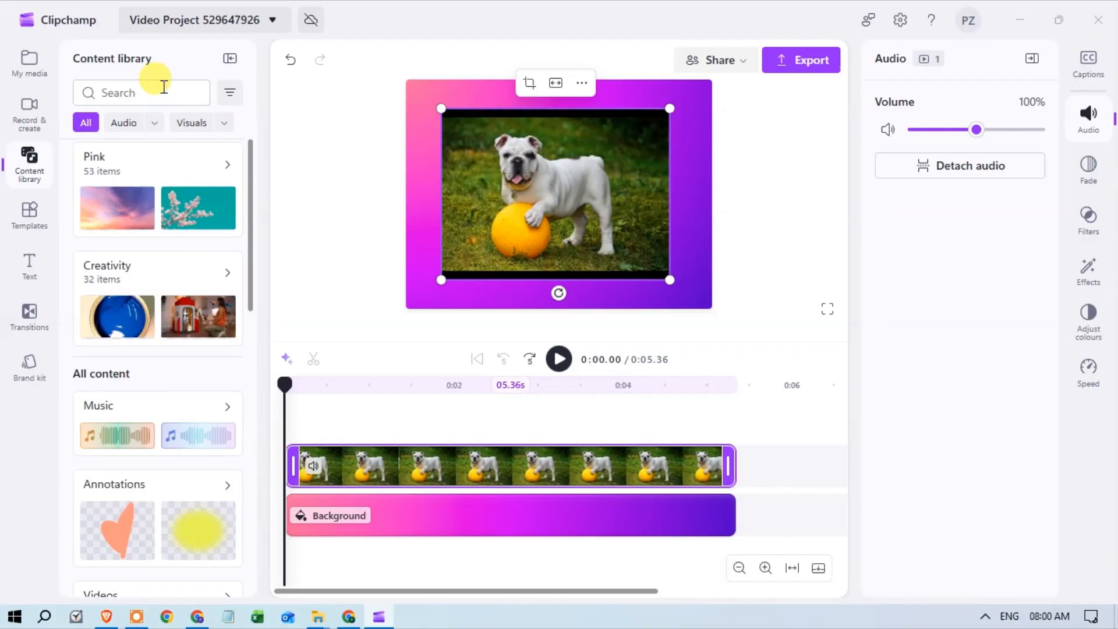
click(109, 93)
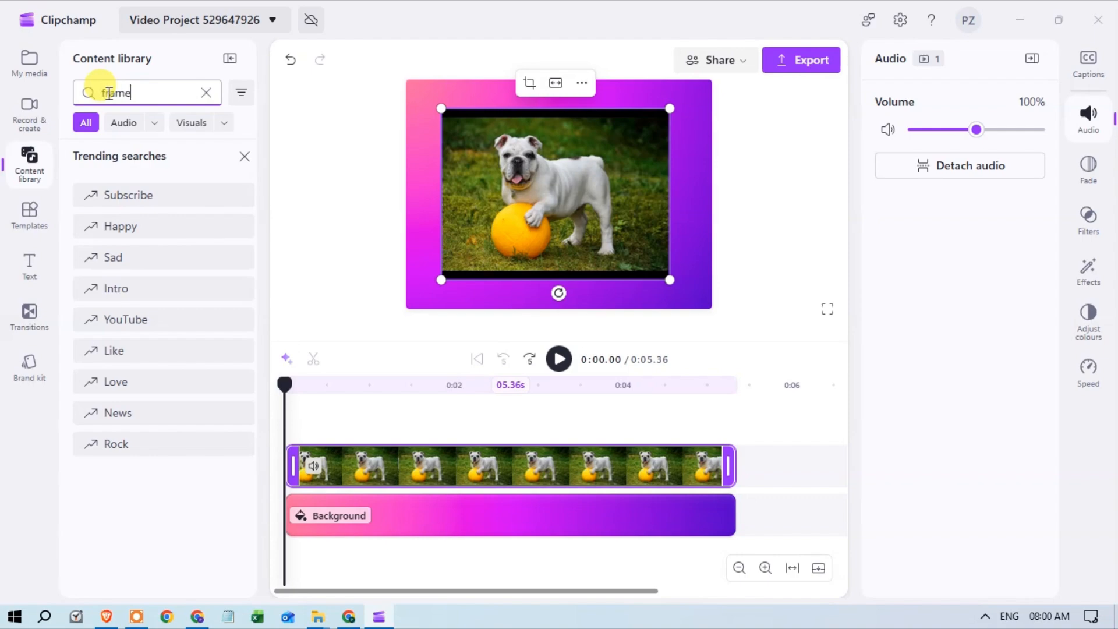
text(frame)
key(Return)
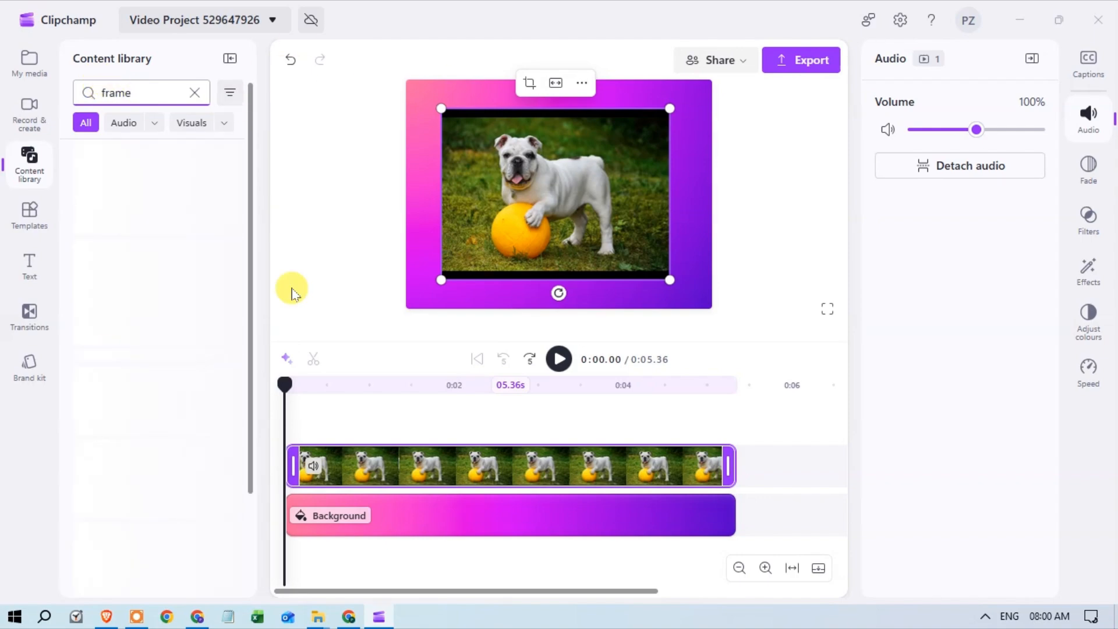
Add the first fire frame animation from the results to a new track above the dog video
scroll(207, 320, down, 1)
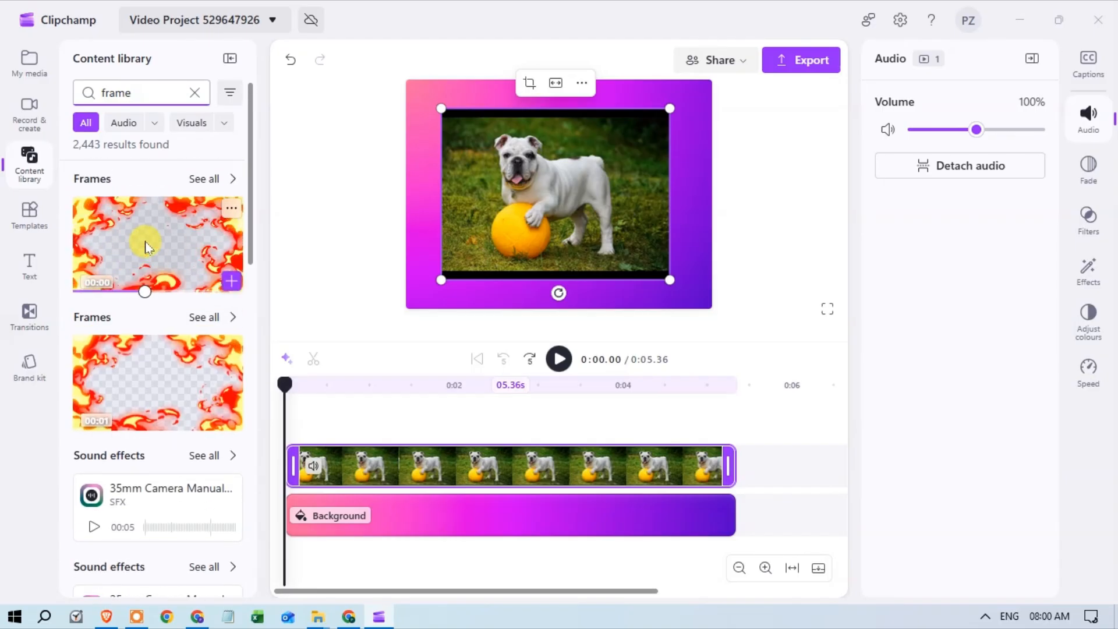
click(508, 582)
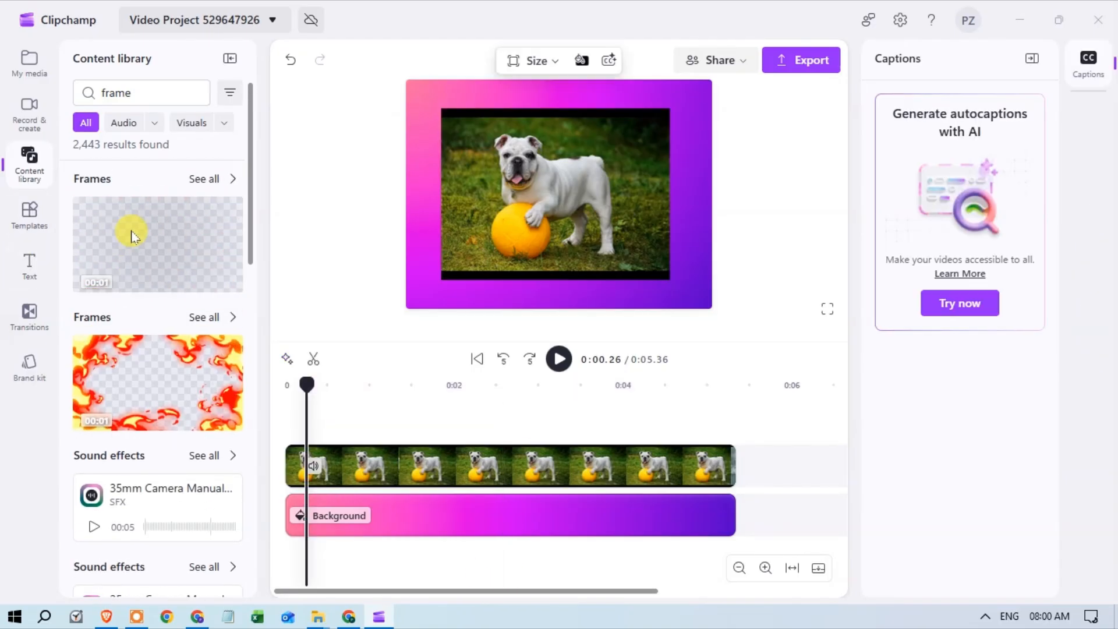
drag(113, 281, 299, 399)
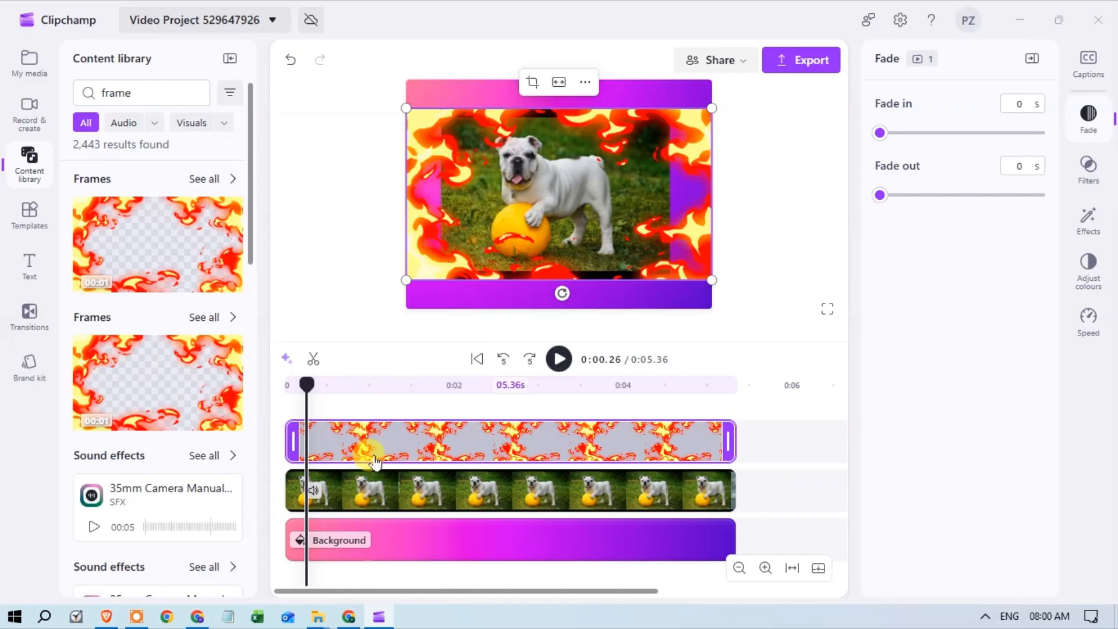
Shrink the fire frame in the preview to the dog video's width and centre it vertically over the dog video
drag(406, 283, 441, 260)
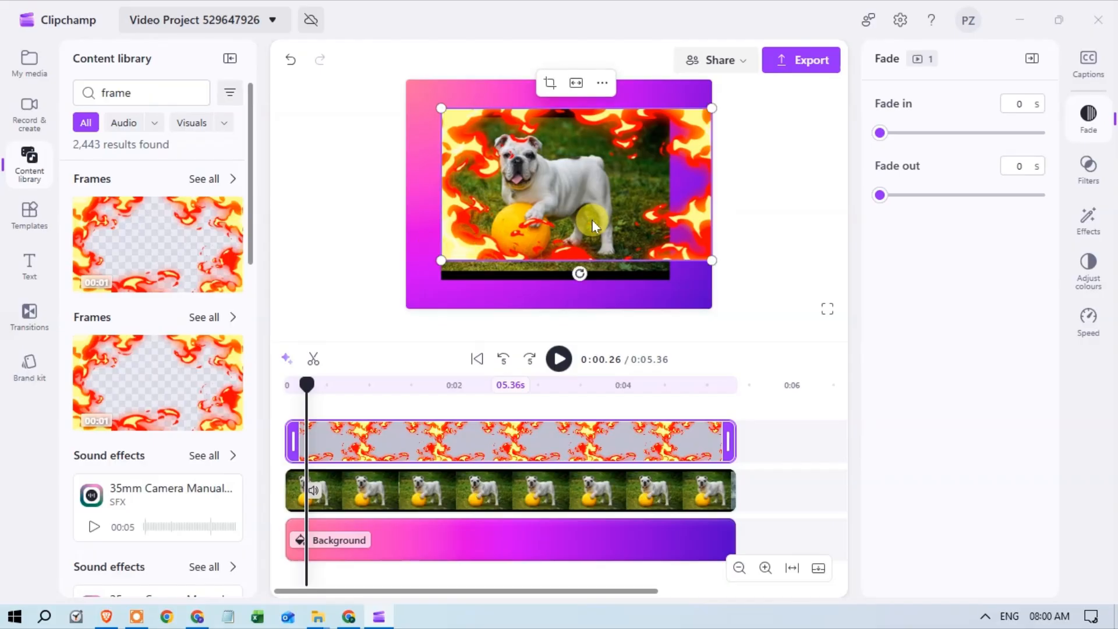
drag(591, 219, 592, 232)
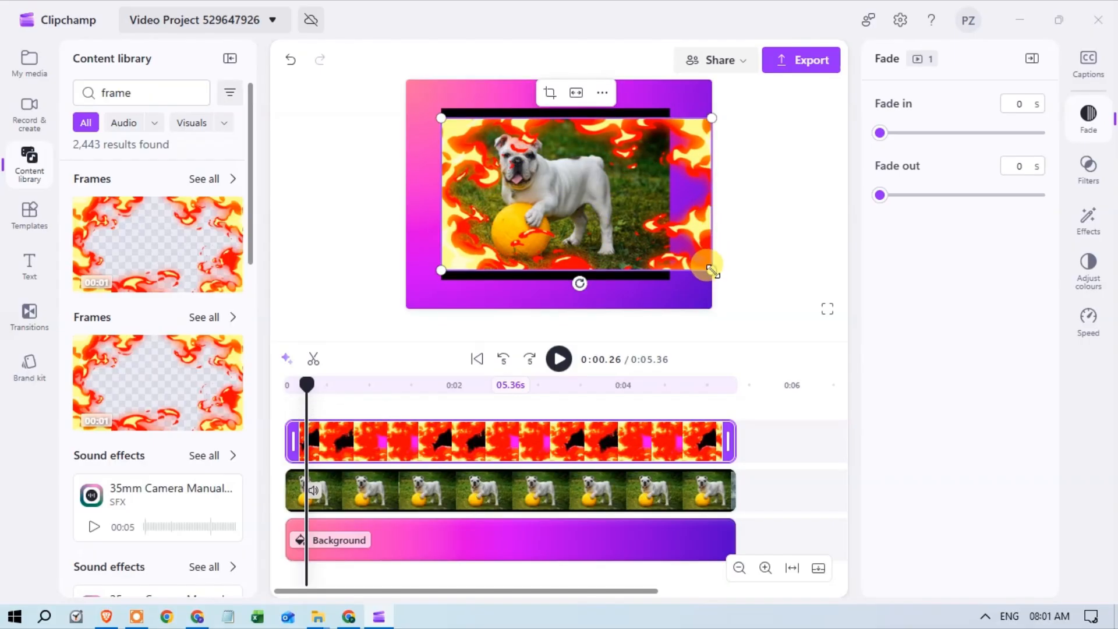
drag(712, 269, 654, 272)
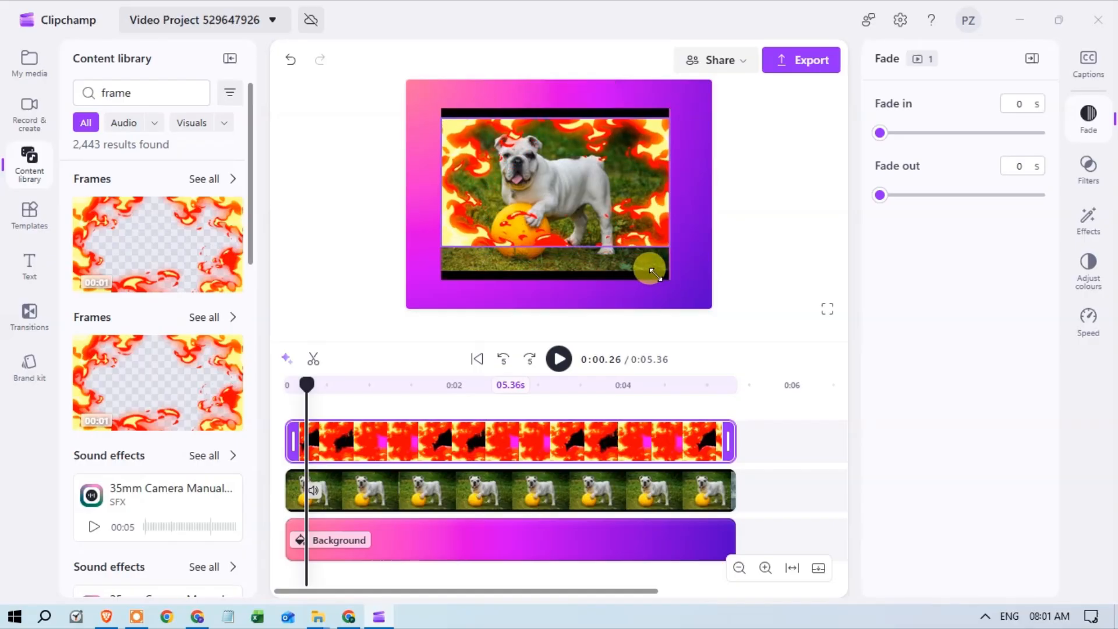
mouse_move(598, 170)
mouse_down()
mouse_move(590, 199)
mouse_move(586, 176)
mouse_move(606, 174)
mouse_move(596, 177)
mouse_up()
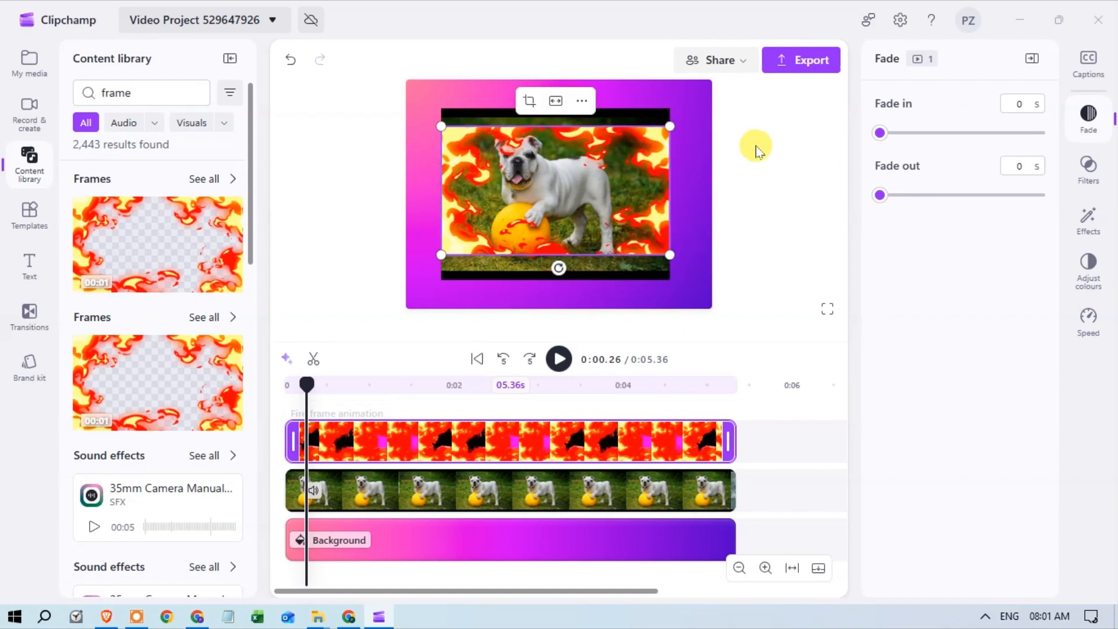
Play the project from the start to check the fire frame over the dog video and gradient background
drag(306, 384, 275, 386)
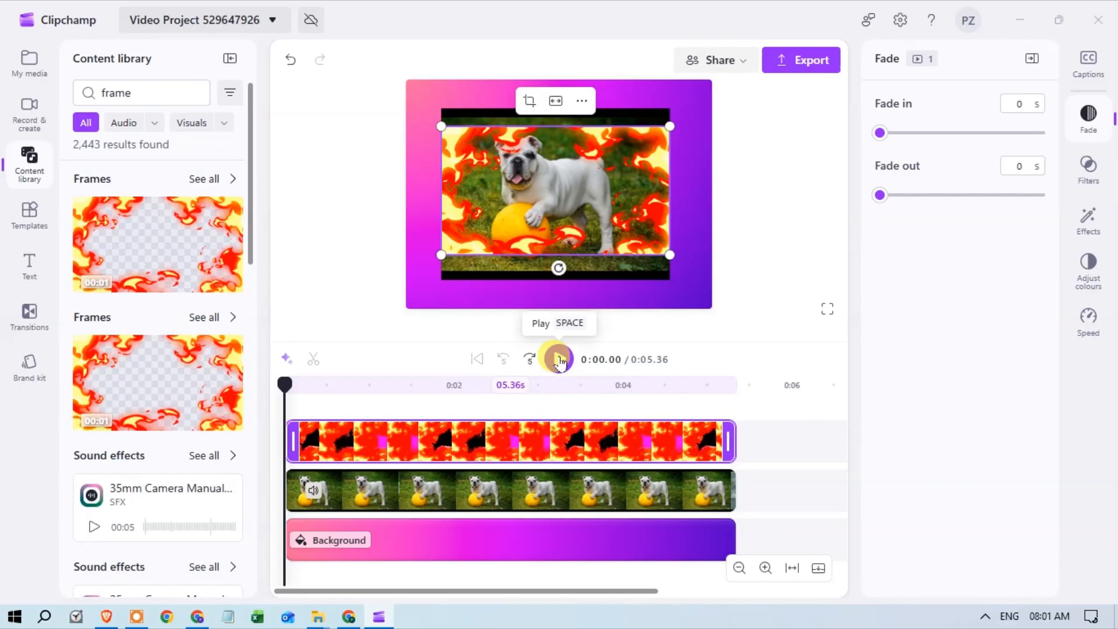
click(559, 360)
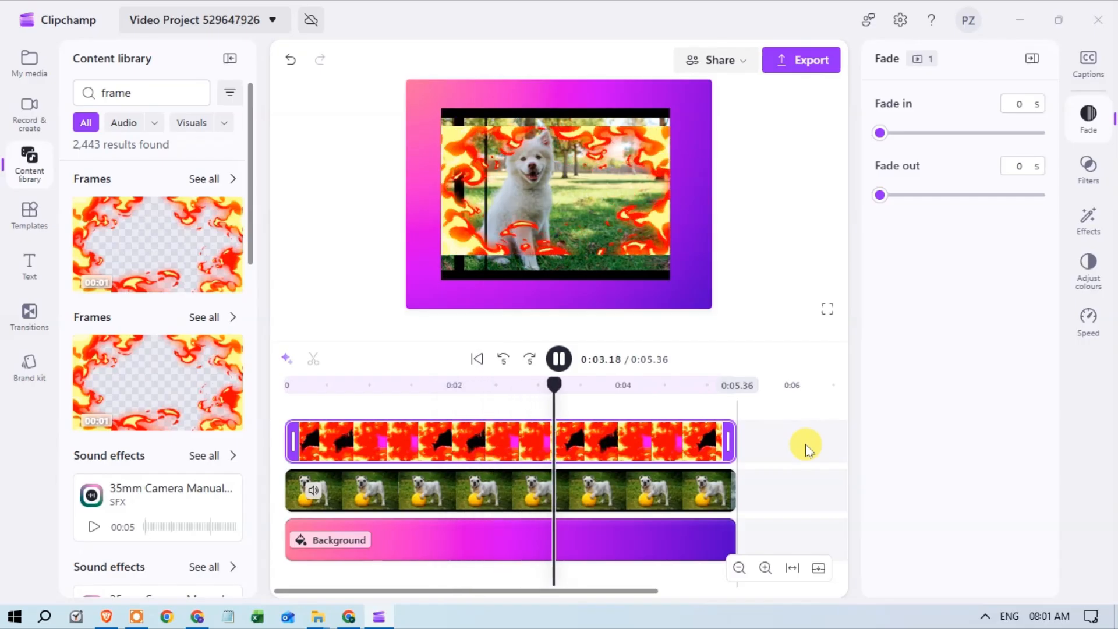
key(space)
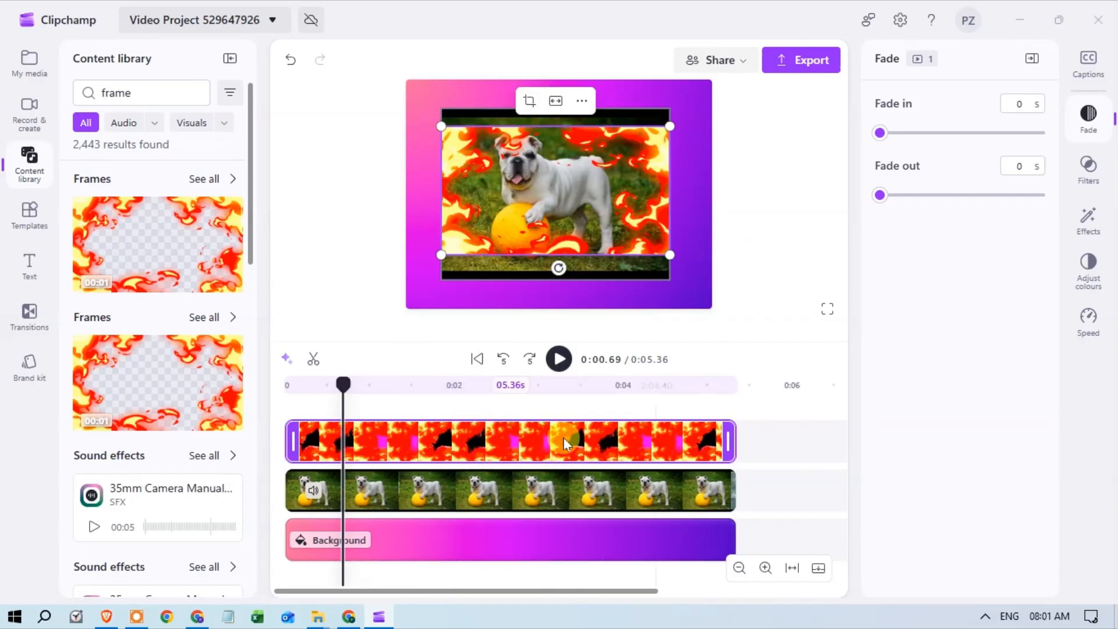
Export the video at 1080p as "How to add gradient background to video" with cloud storage turned off
click(787, 65)
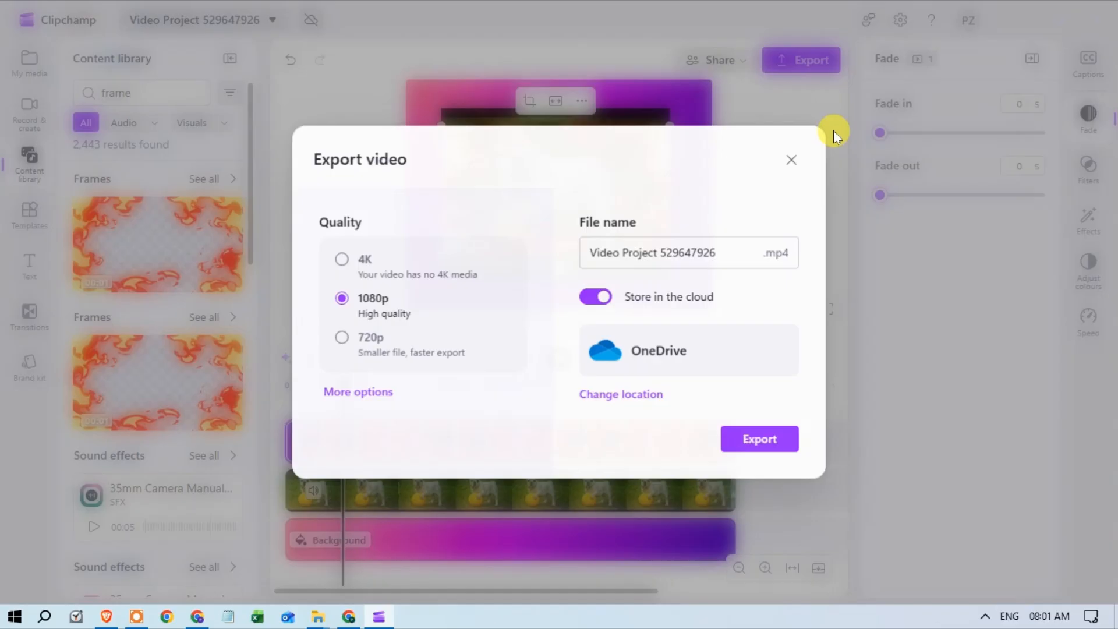
triple_click(623, 251)
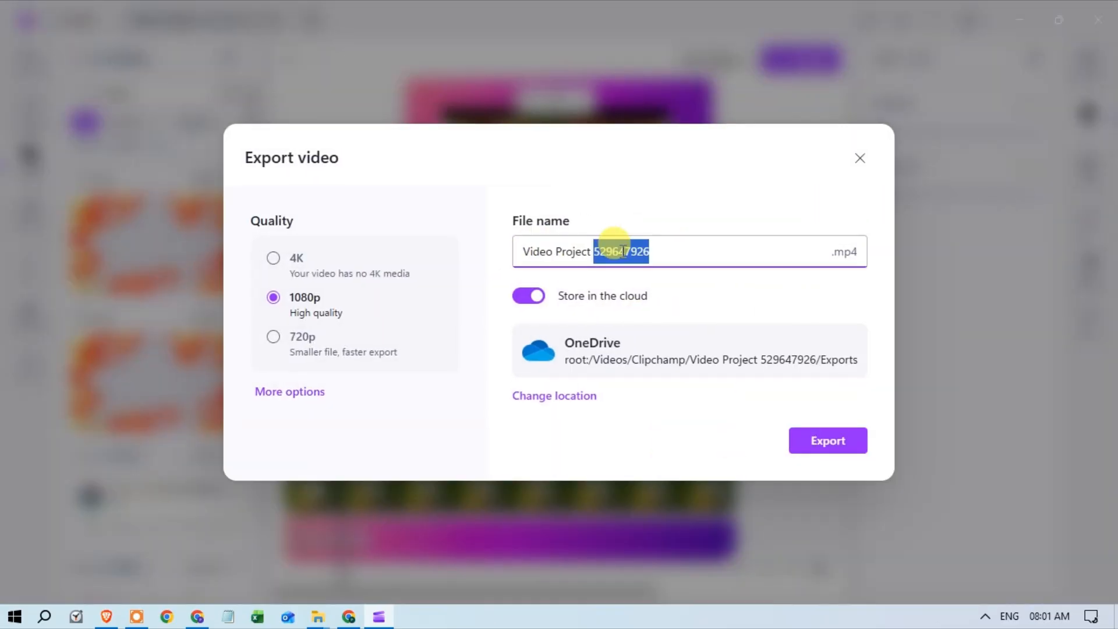
text(H)
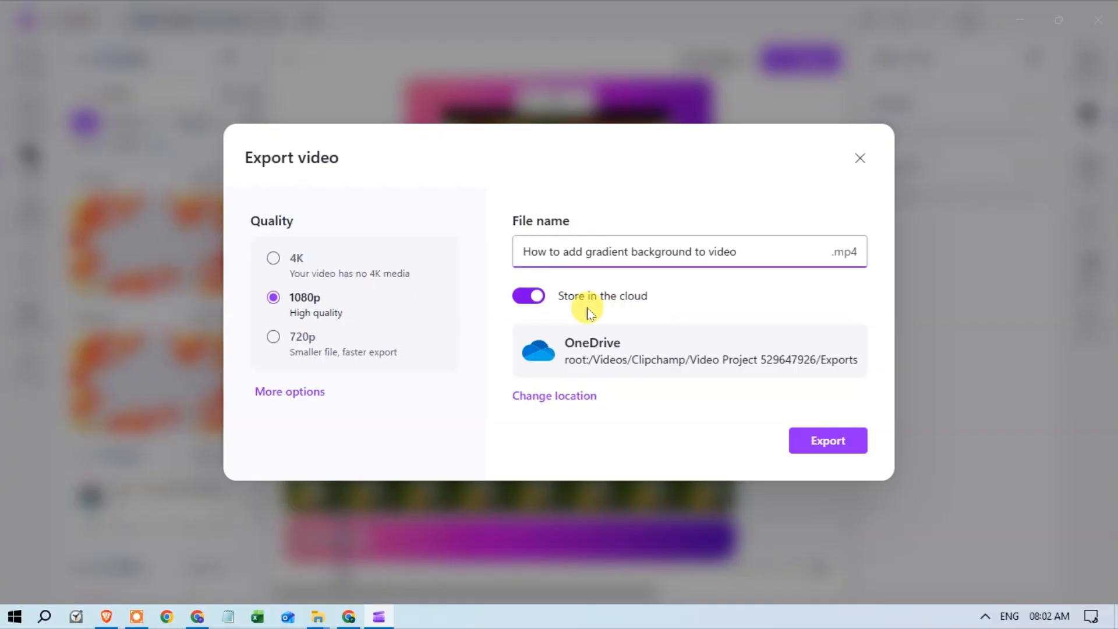
click(528, 296)
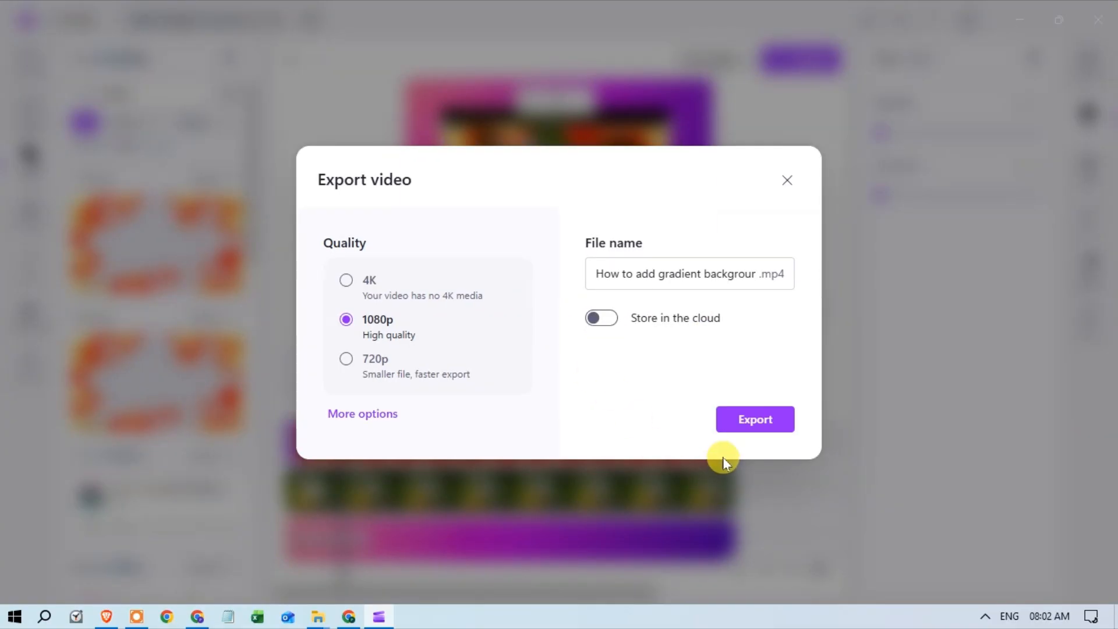
click(731, 419)
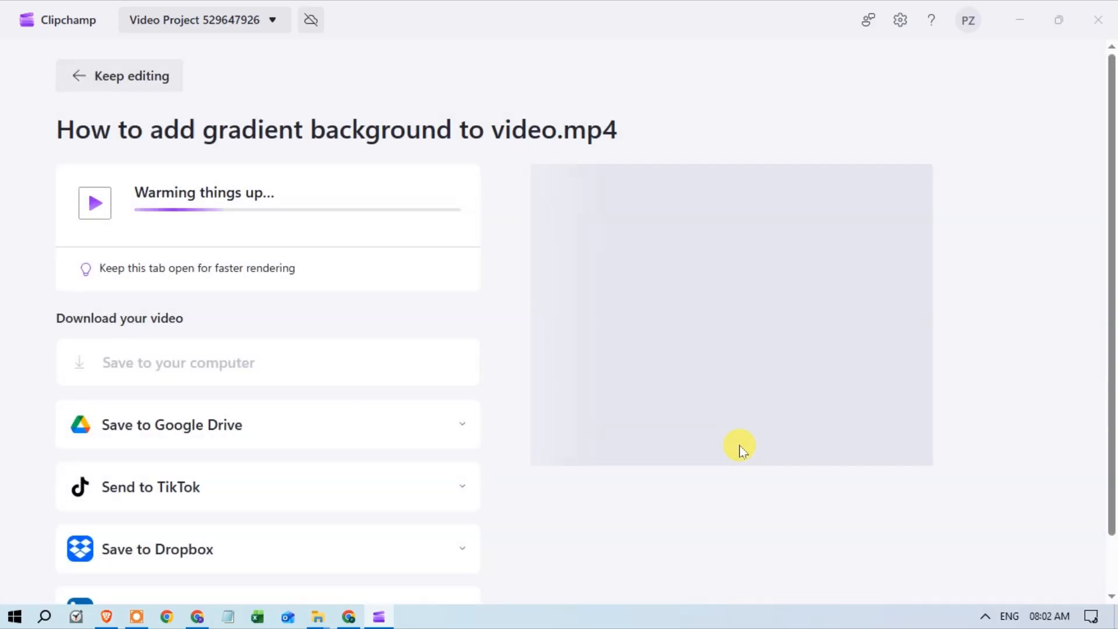